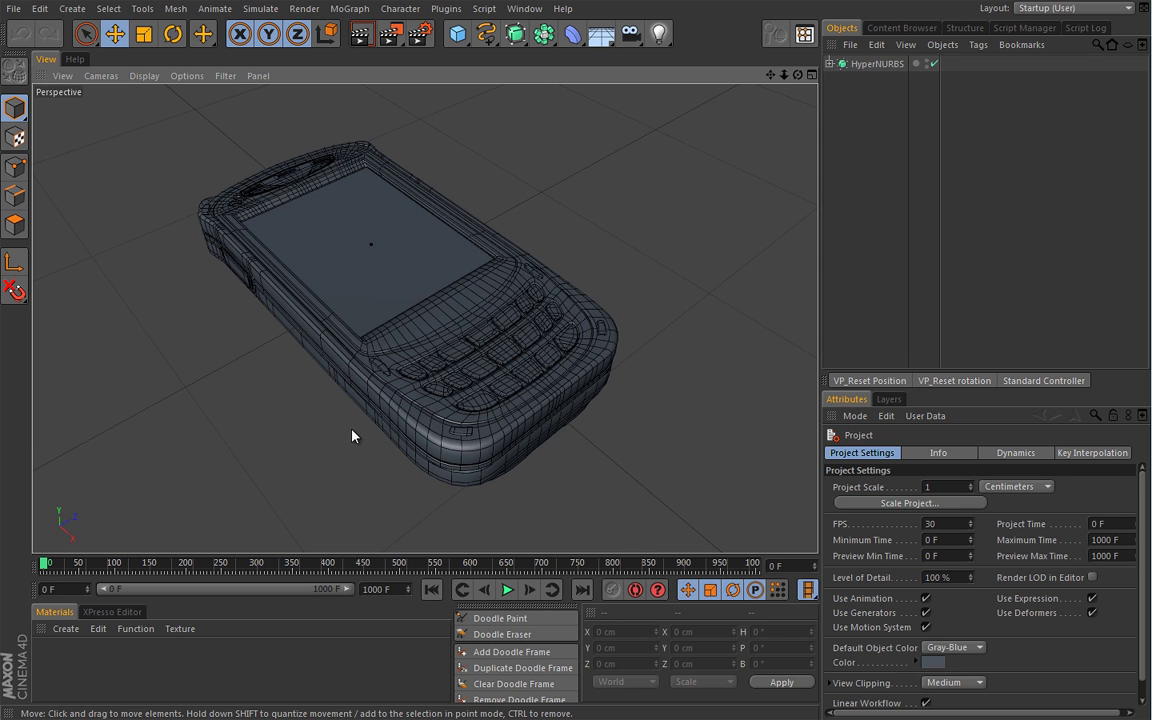
Step: Set the Doodle Paint color to the purple swatch (RGB 183, 22, 223)
alt+drag(366, 437, 511, 303)
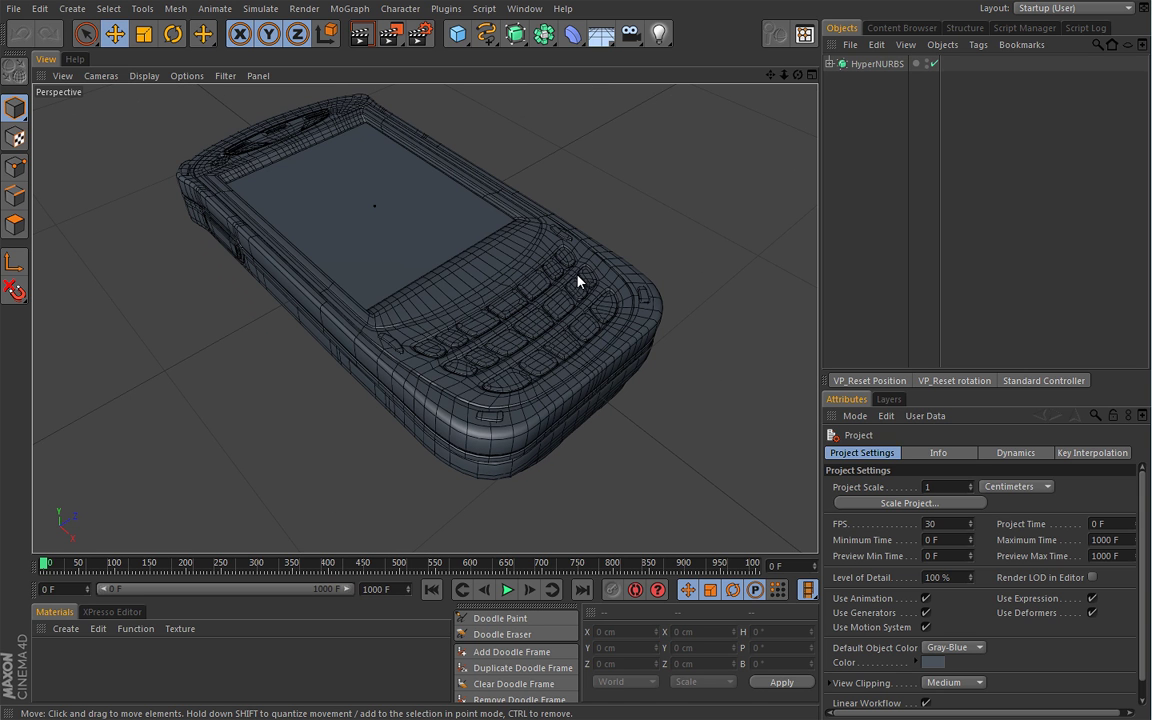
mouse_move(418, 392)
alt+mouse_down()
mouse_move(463, 328)
mouse_move(504, 342)
alt+mouse_up()
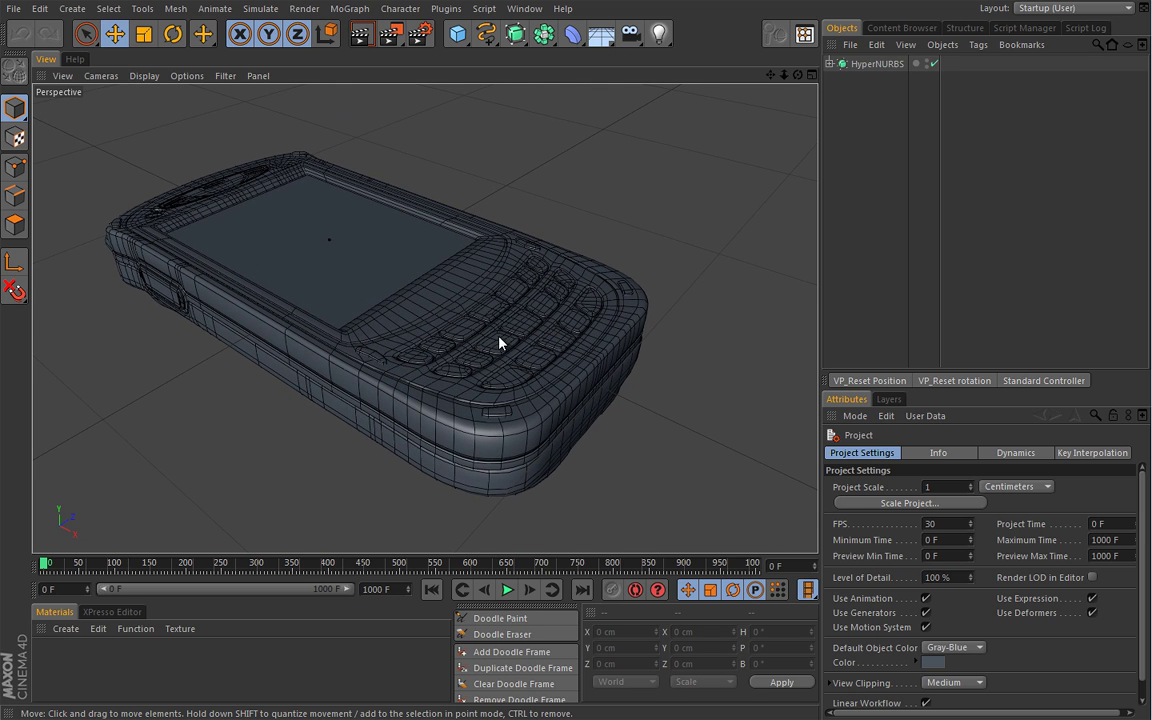
click(515, 620)
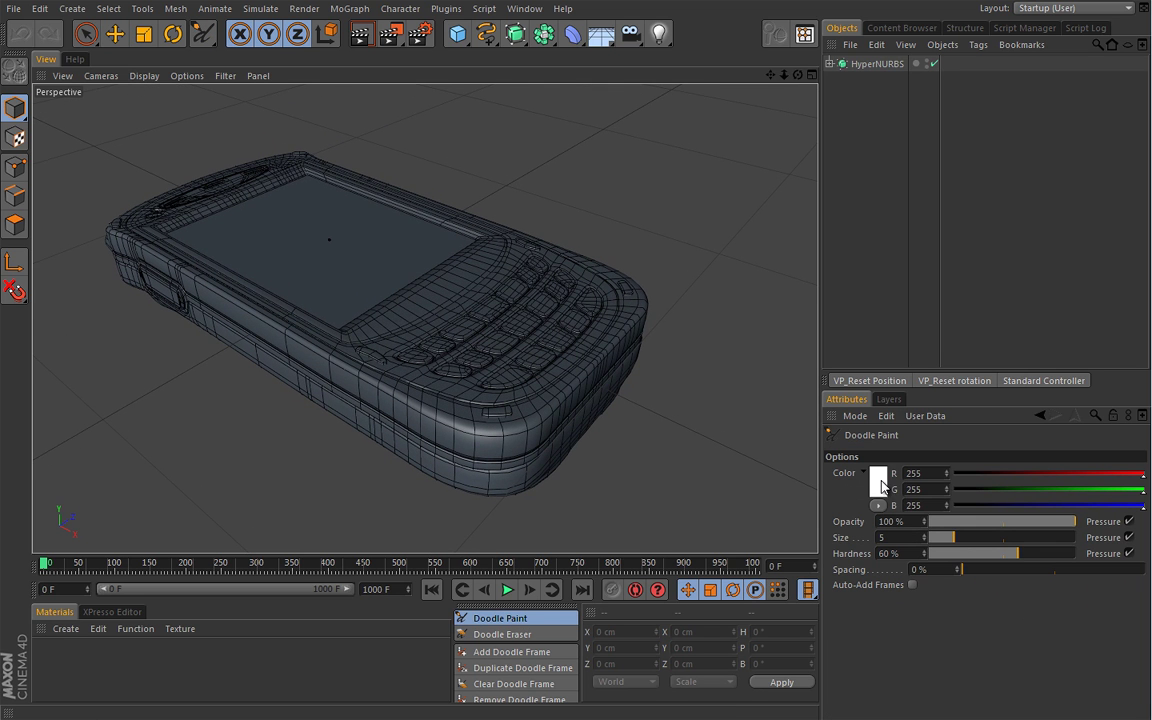
click(881, 486)
click(980, 513)
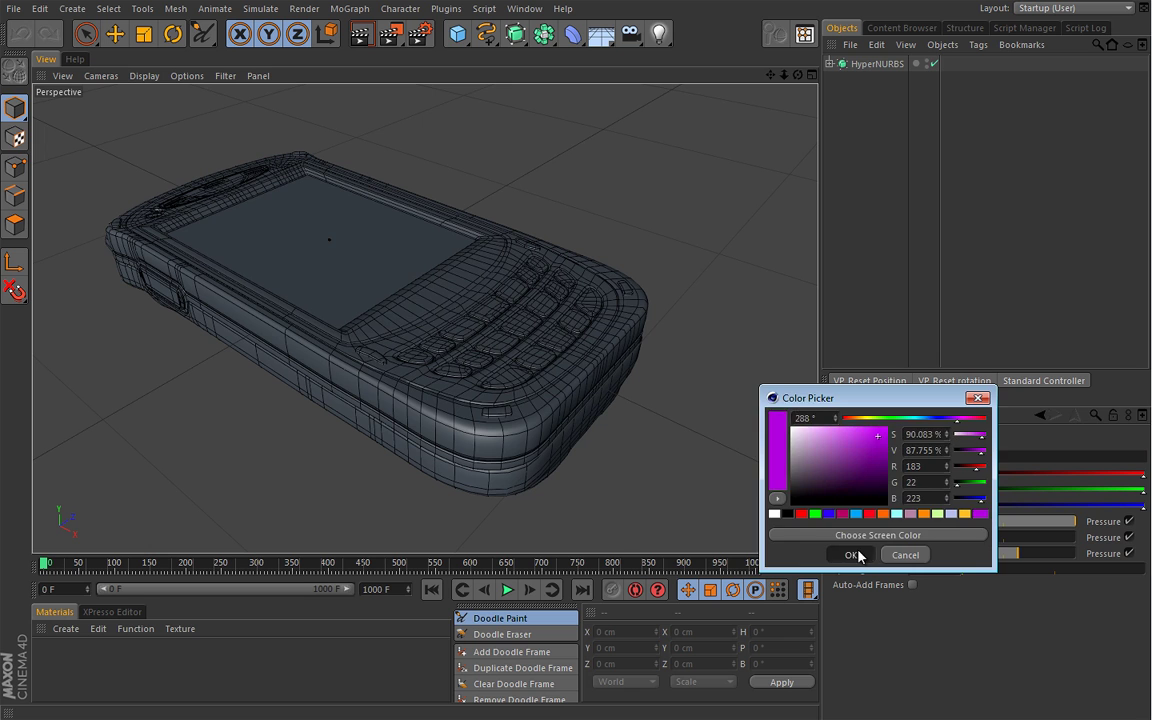
click(850, 555)
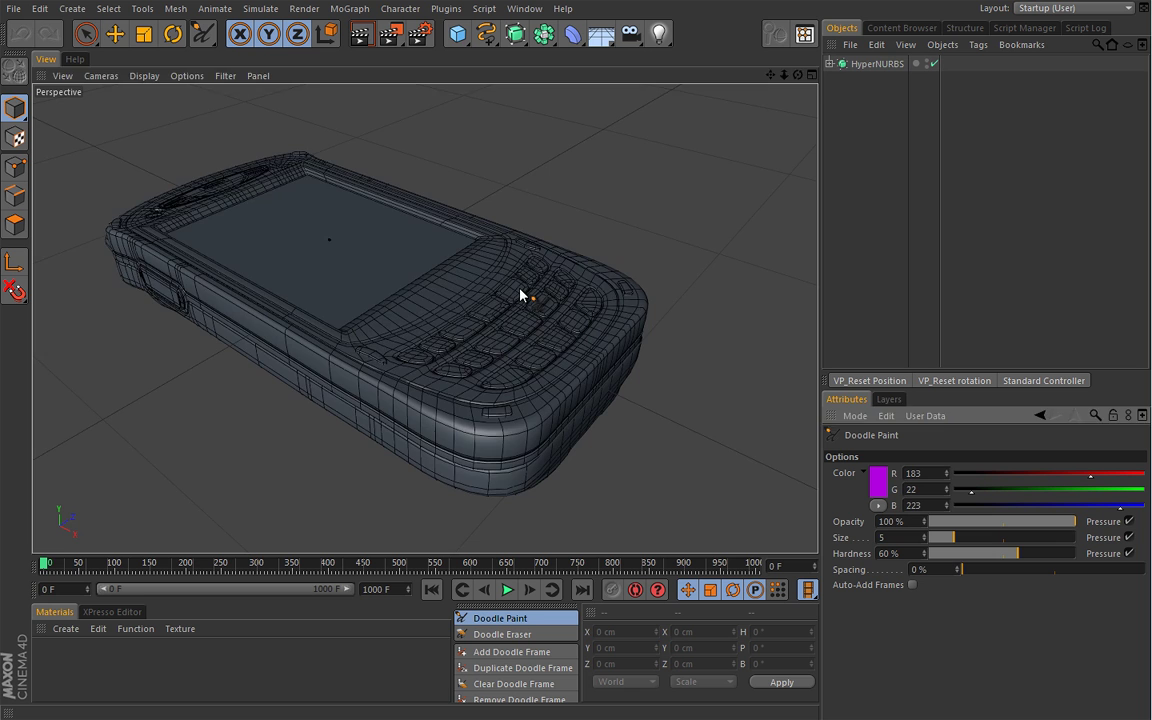
Step: Mark four of the phone's keypad keys with purple doodle strokes and delete the doodle object
alt+drag(522, 296, 514, 345)
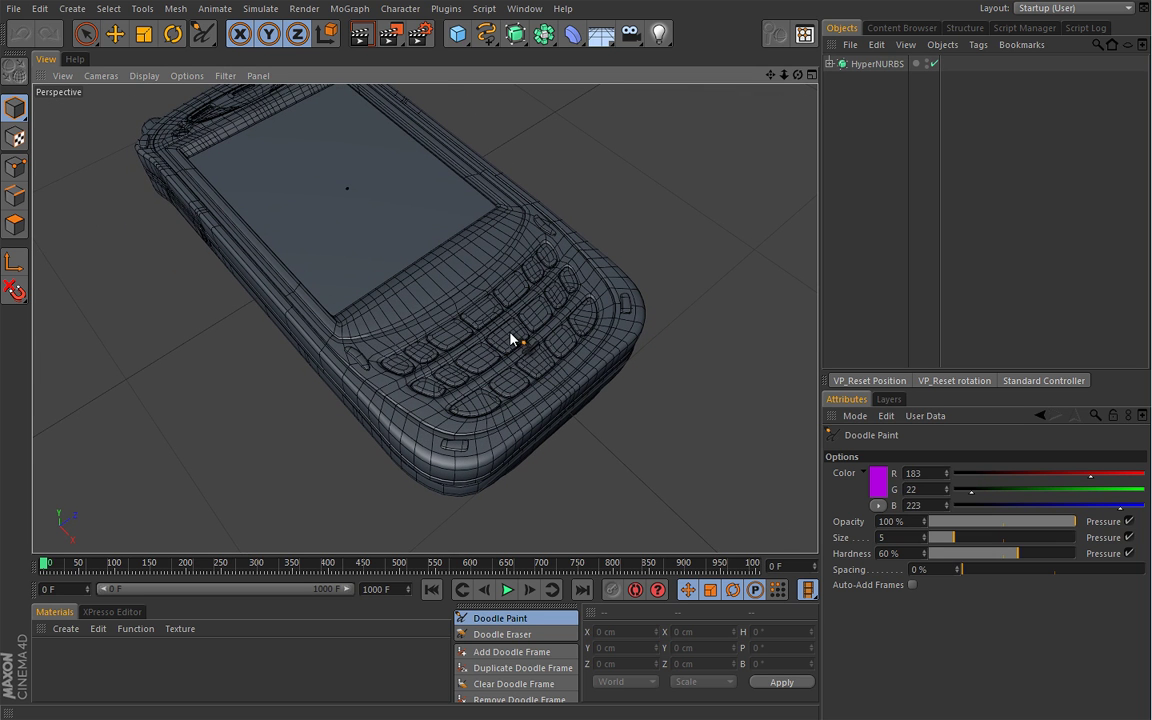
click(478, 356)
click(510, 337)
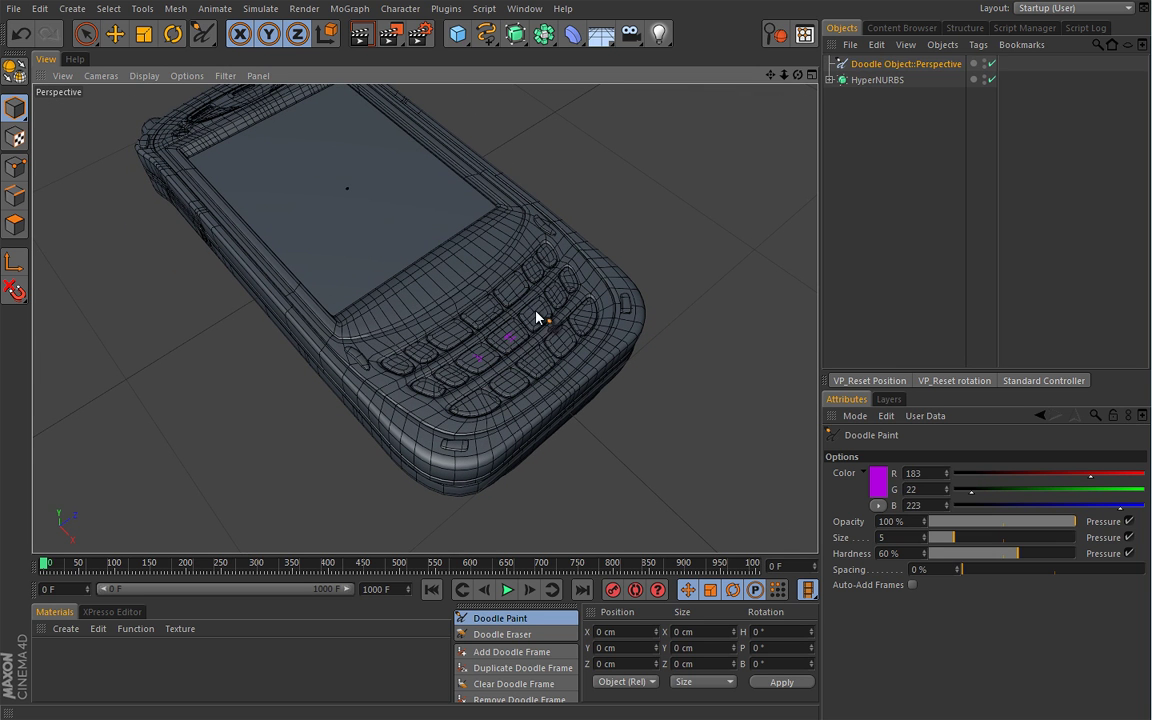
click(535, 316)
click(448, 336)
mouse_move(450, 334)
alt+mouse_down()
mouse_move(455, 378)
mouse_move(501, 301)
alt+mouse_up()
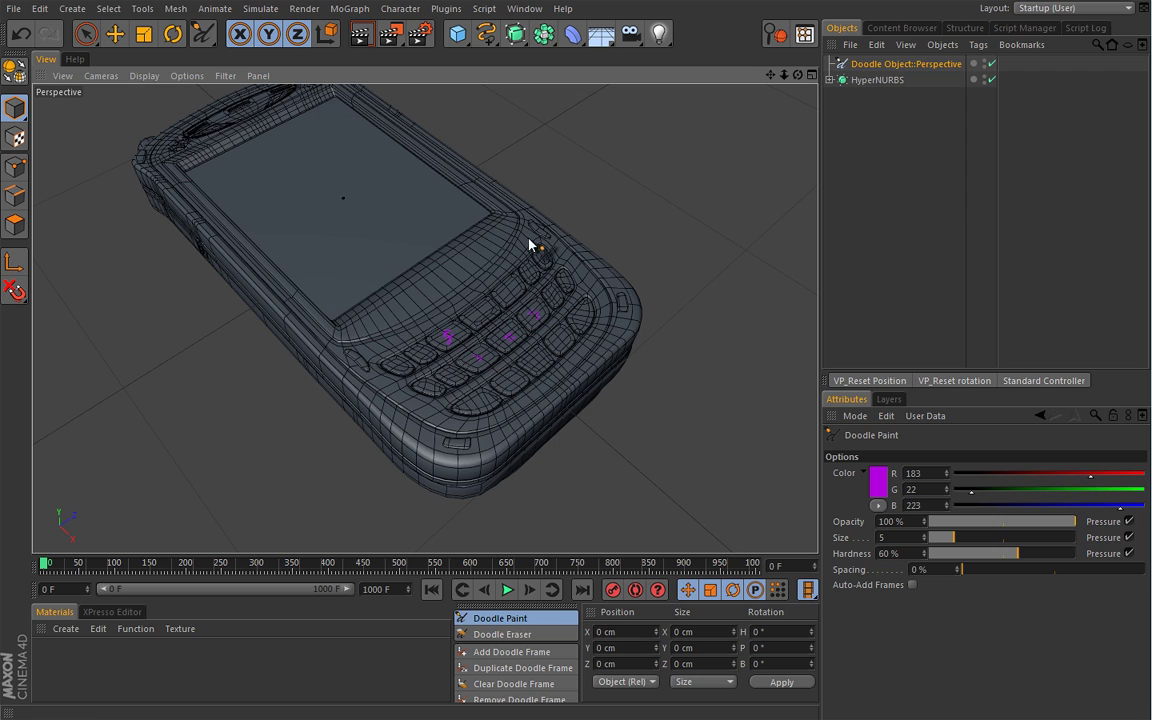
key(Delete)
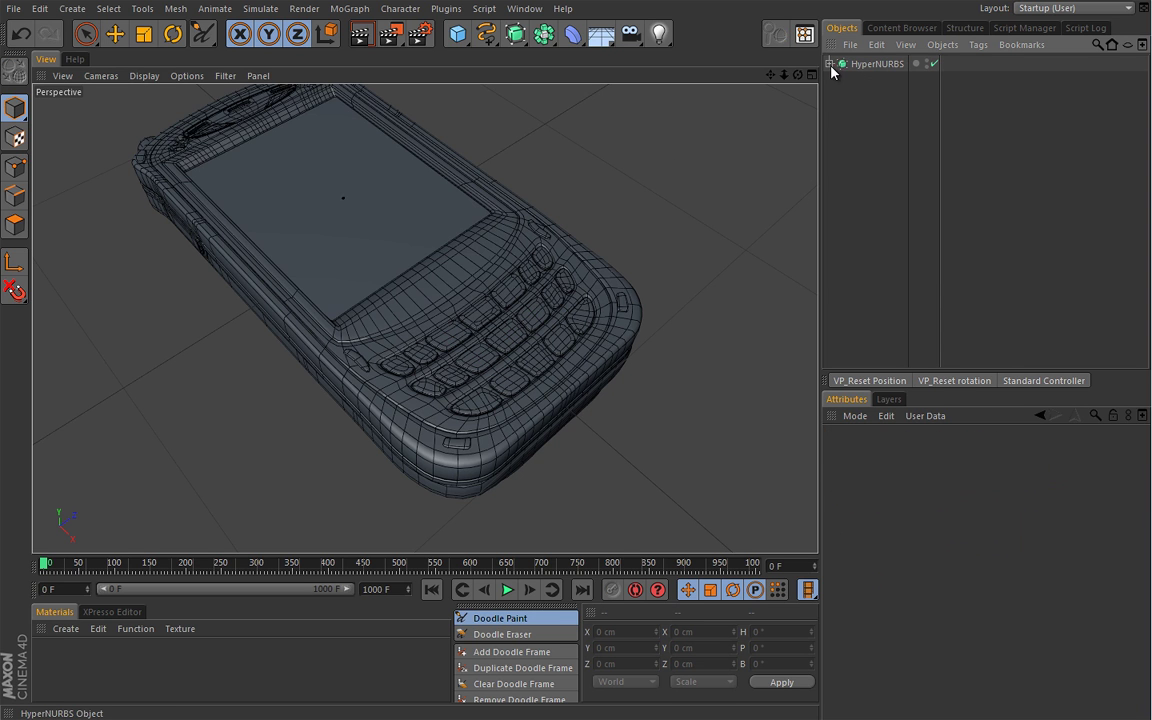
Step: Move the Keyboard group out of the Cellphone hierarchy to the root level and delete the HyperNURBS object with the remaining phone parts
click(829, 64)
click(848, 96)
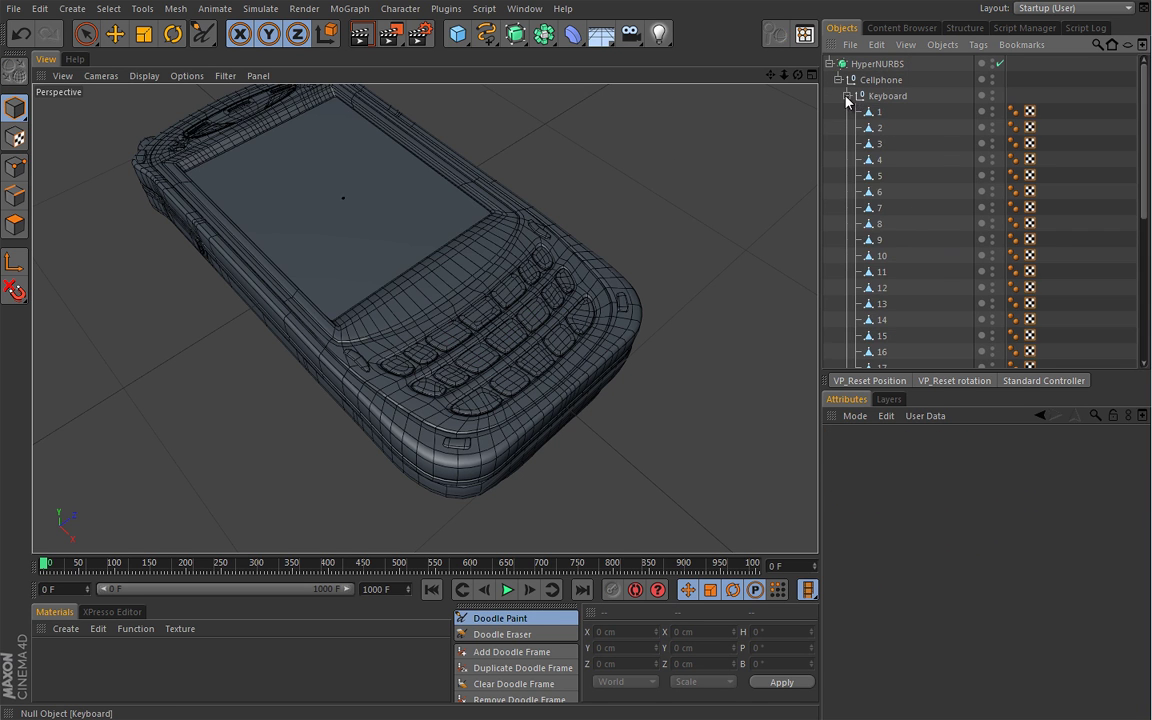
click(848, 96)
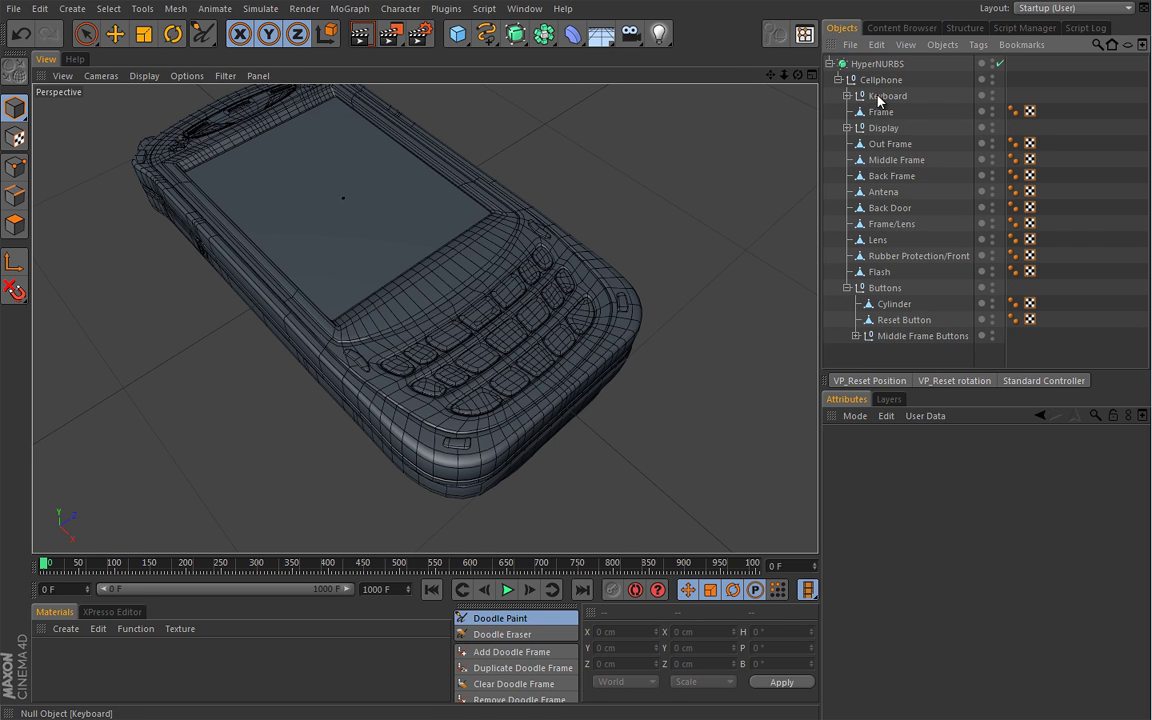
drag(880, 97, 830, 342)
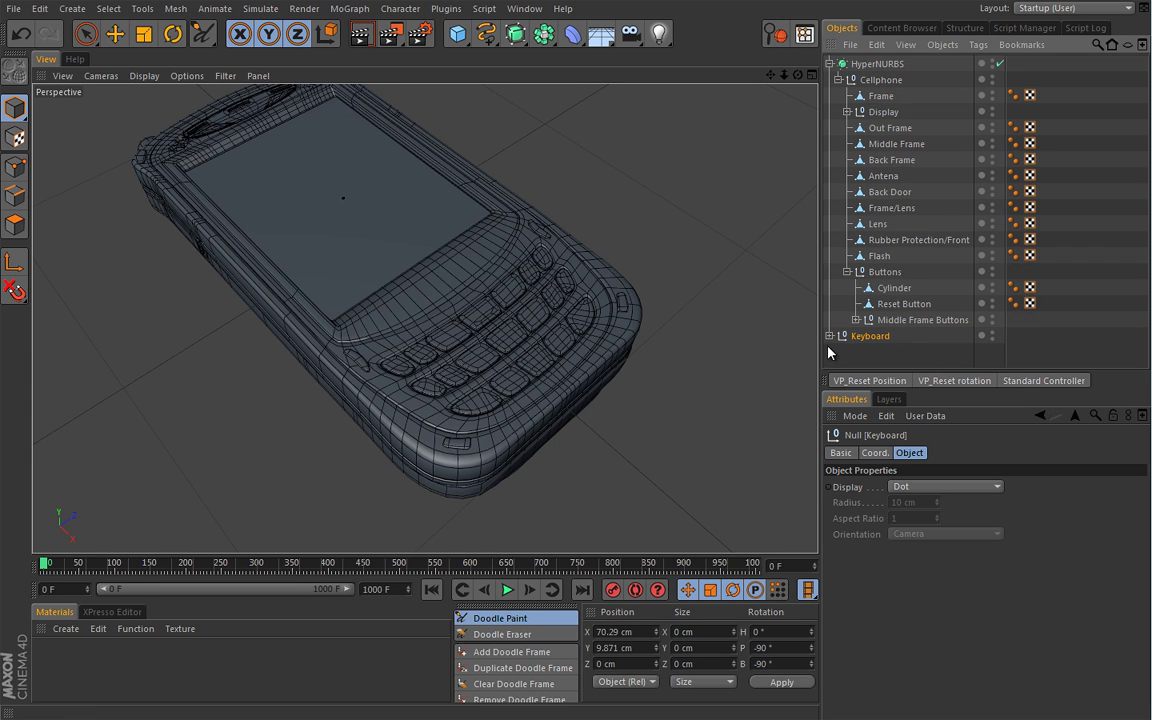
click(876, 64)
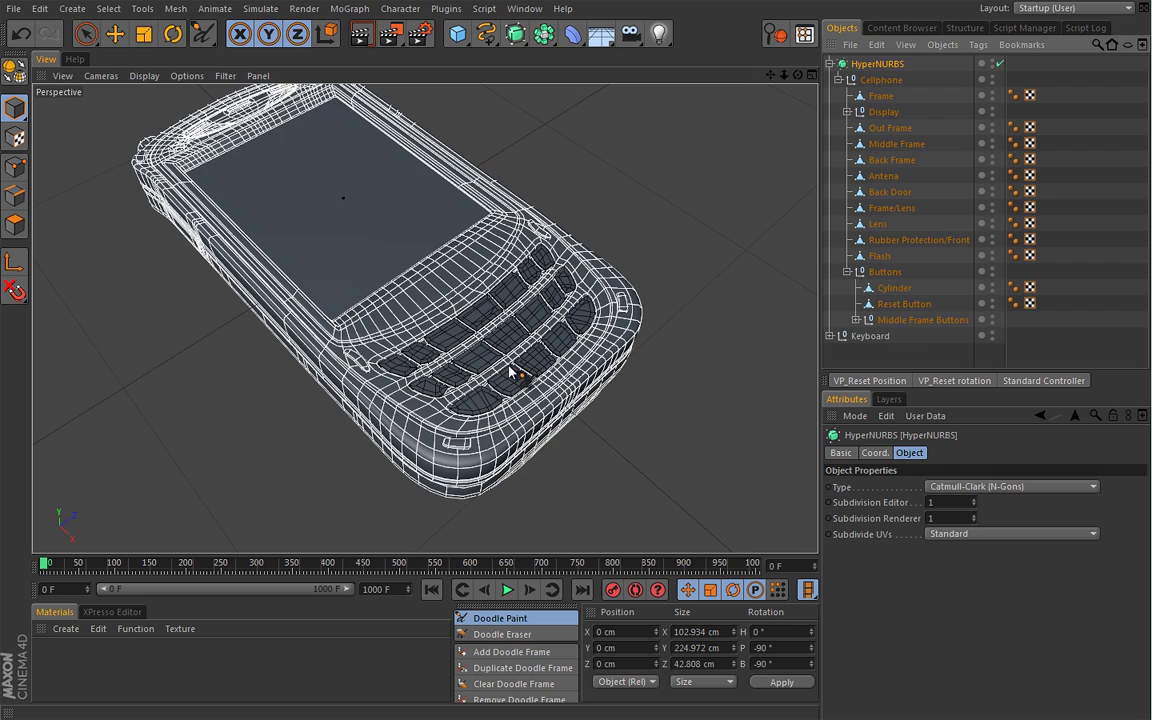
key(Delete)
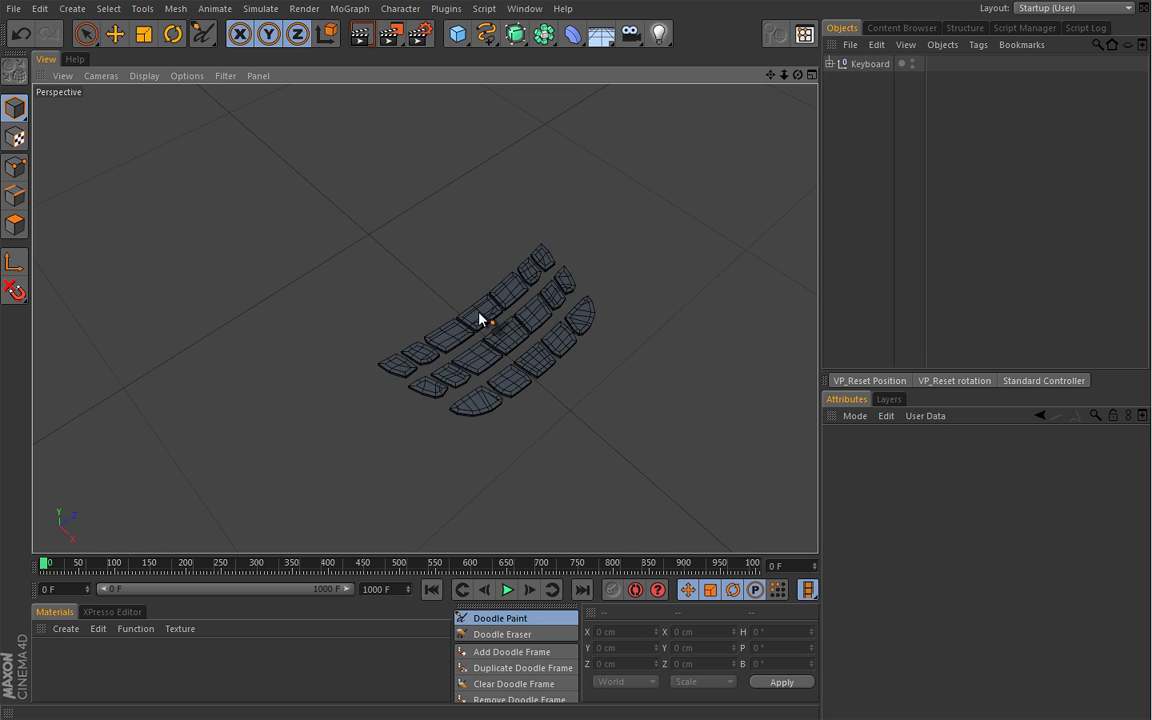
Step: Add a HyperNURBS object as the parent of the Keyboard group and deselect everything
alt+drag(479, 318, 511, 313)
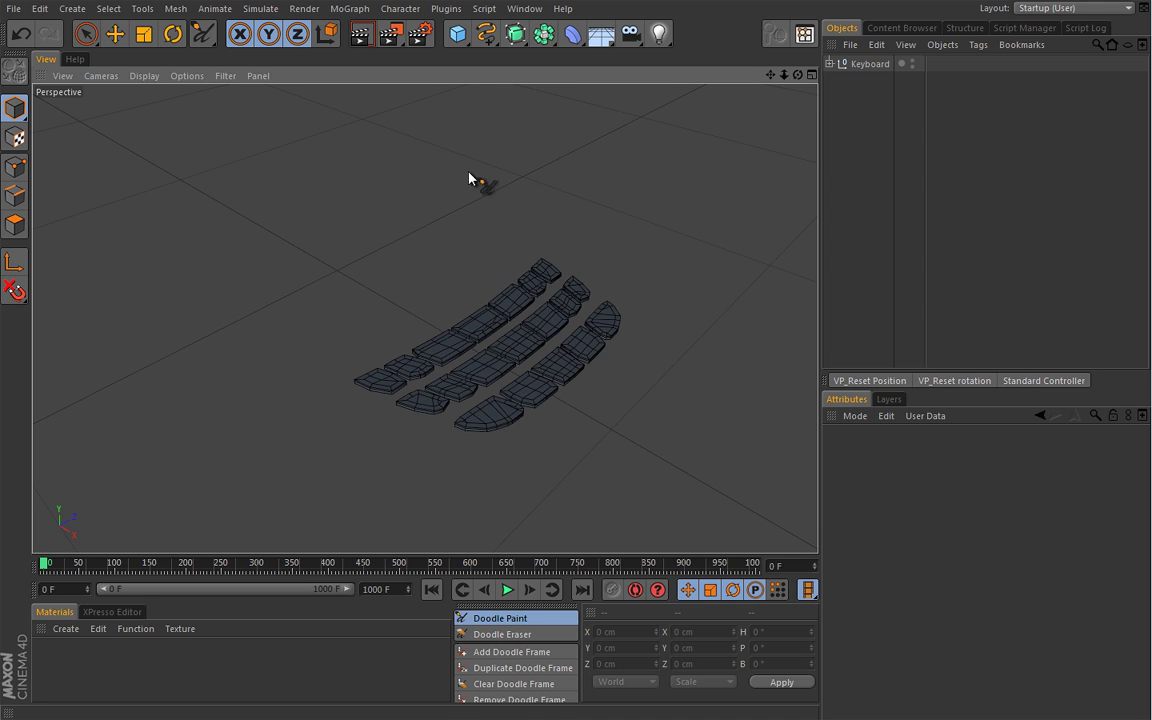
click(866, 64)
alt+click(517, 37)
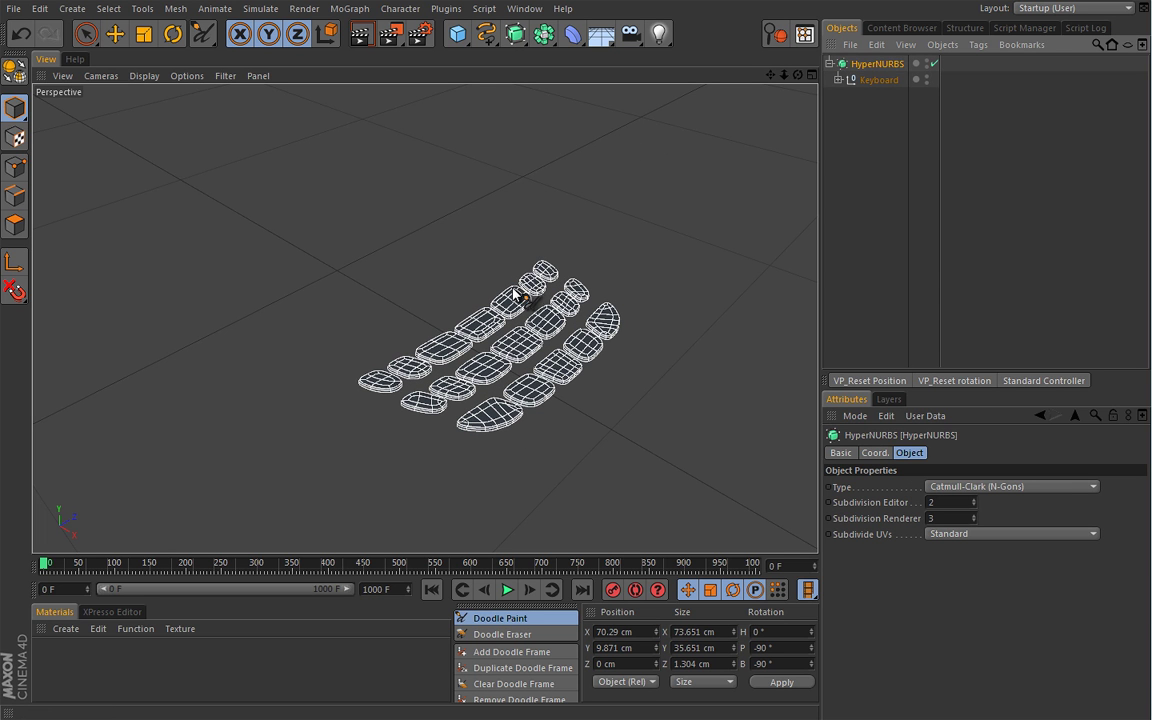
key(e)
click(549, 419)
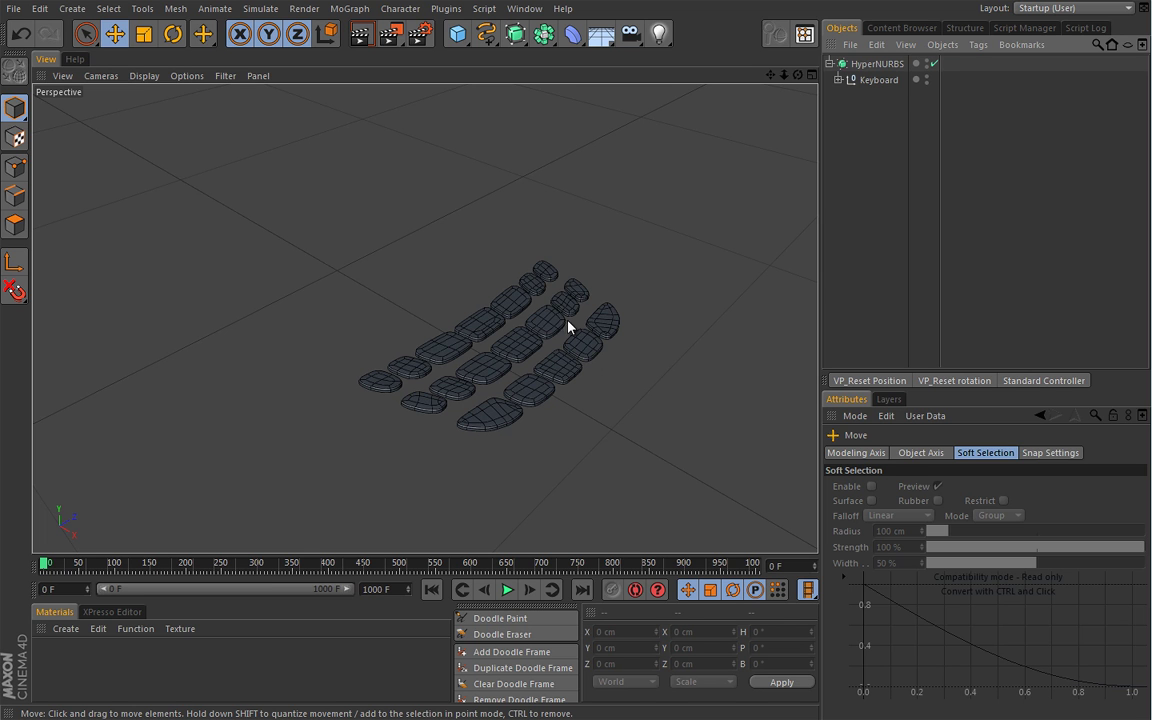
Step: Wrap the Keyboard group in a MoGraph Fracture object with its mode set to Explode Segments
click(878, 80)
click(350, 9)
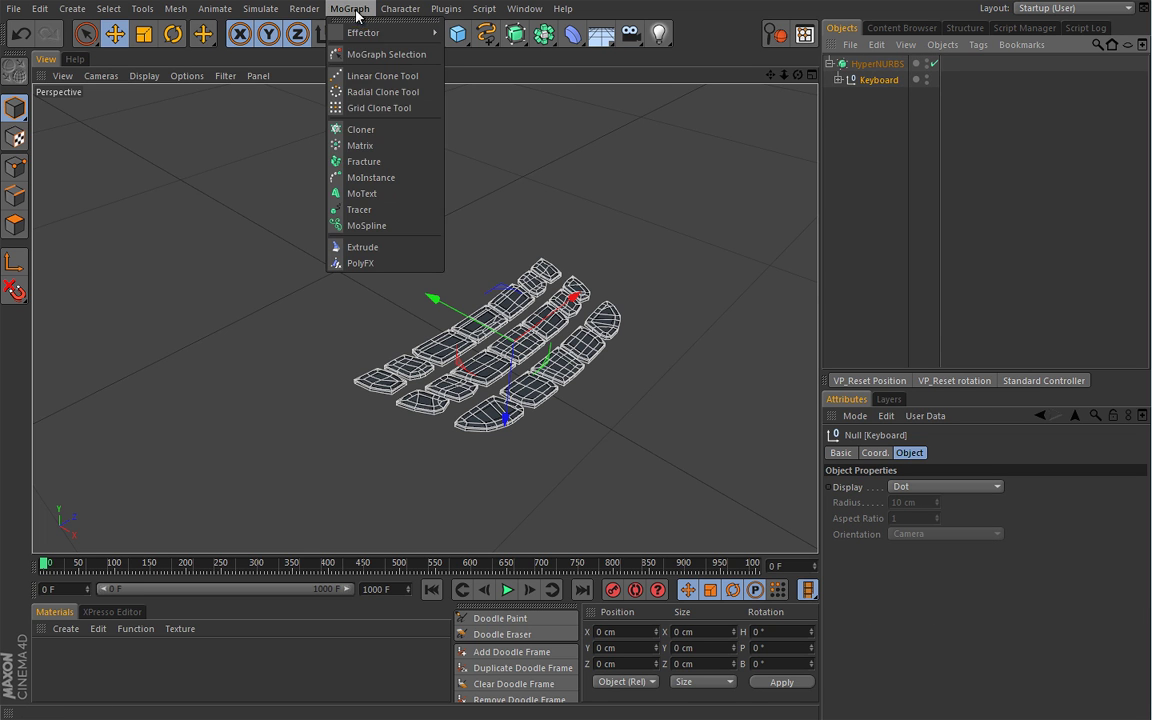
click(363, 161)
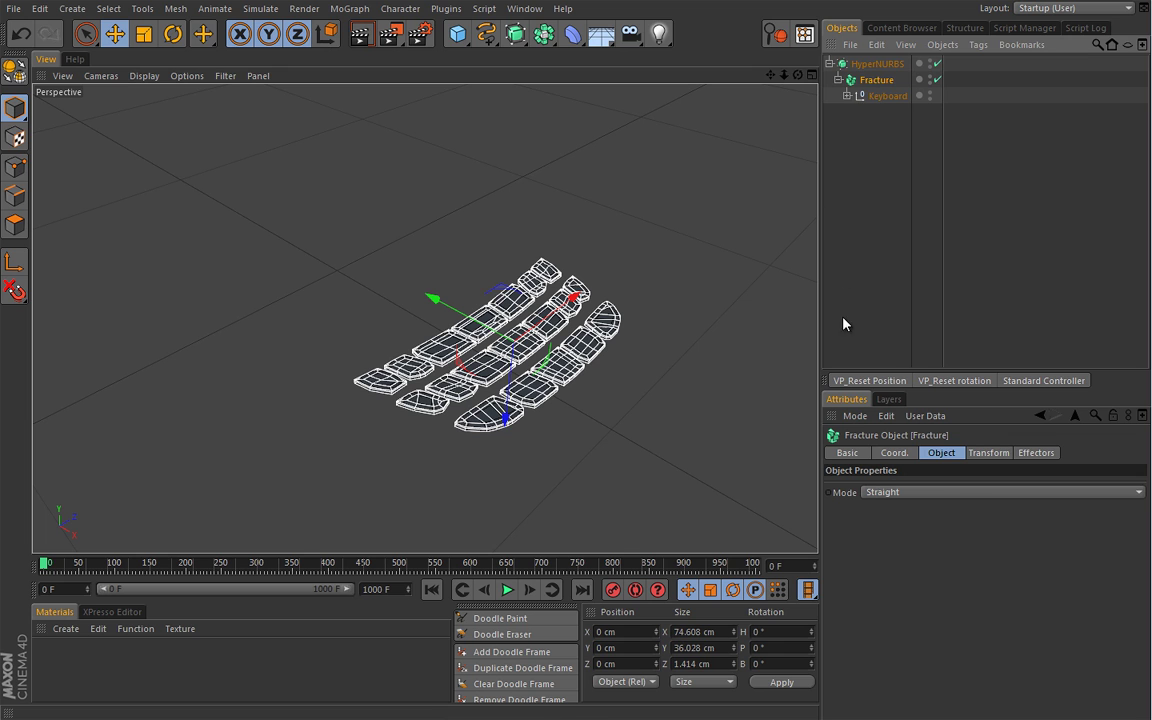
click(897, 494)
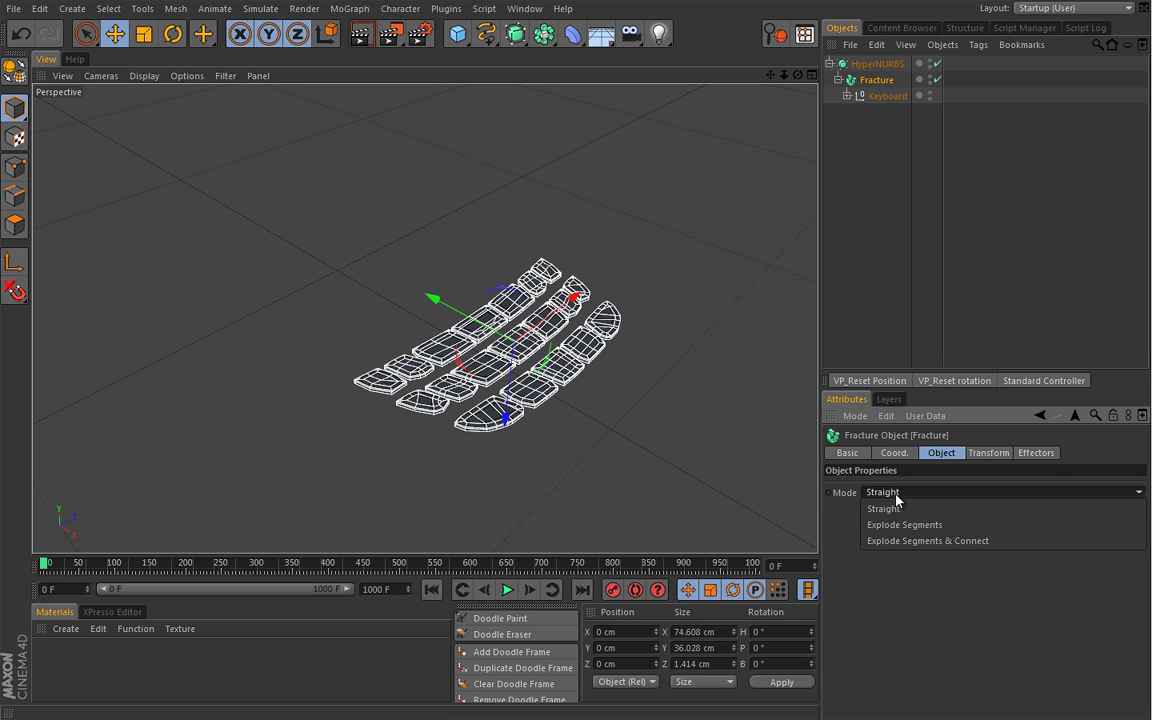
click(897, 527)
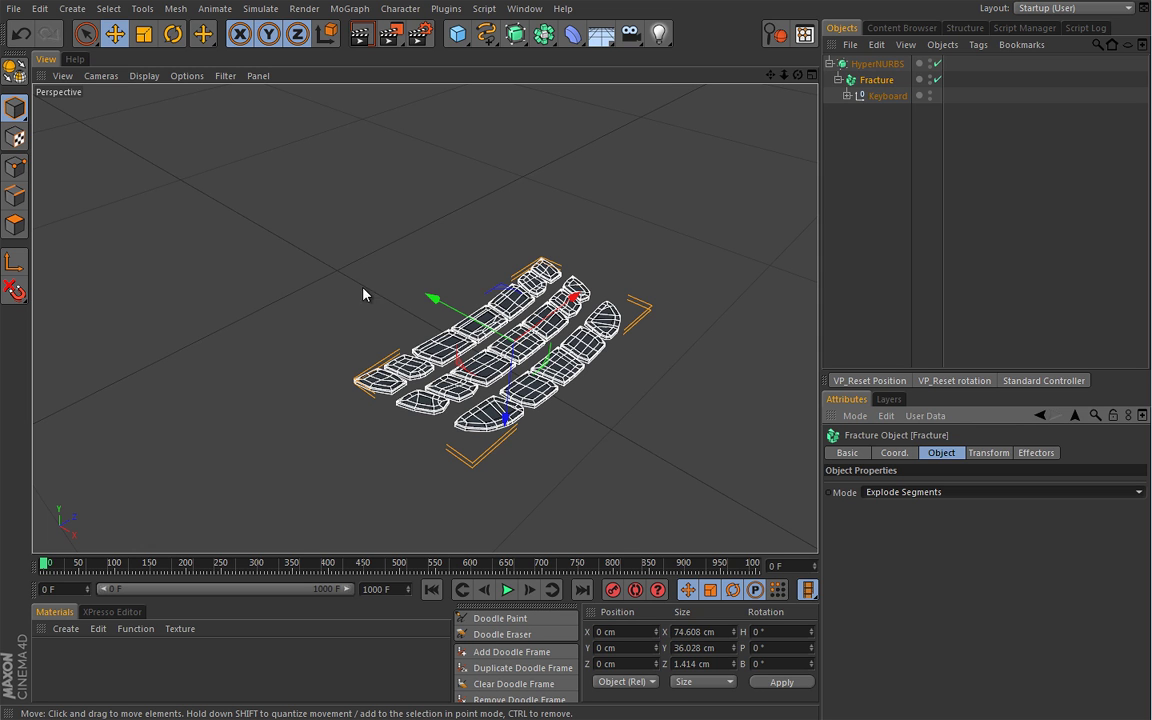
Step: Add a Shader effector to the Fracture object and turn off its Scale and Use Alpha/Strength options
click(349, 8)
mouse_move(400, 32)
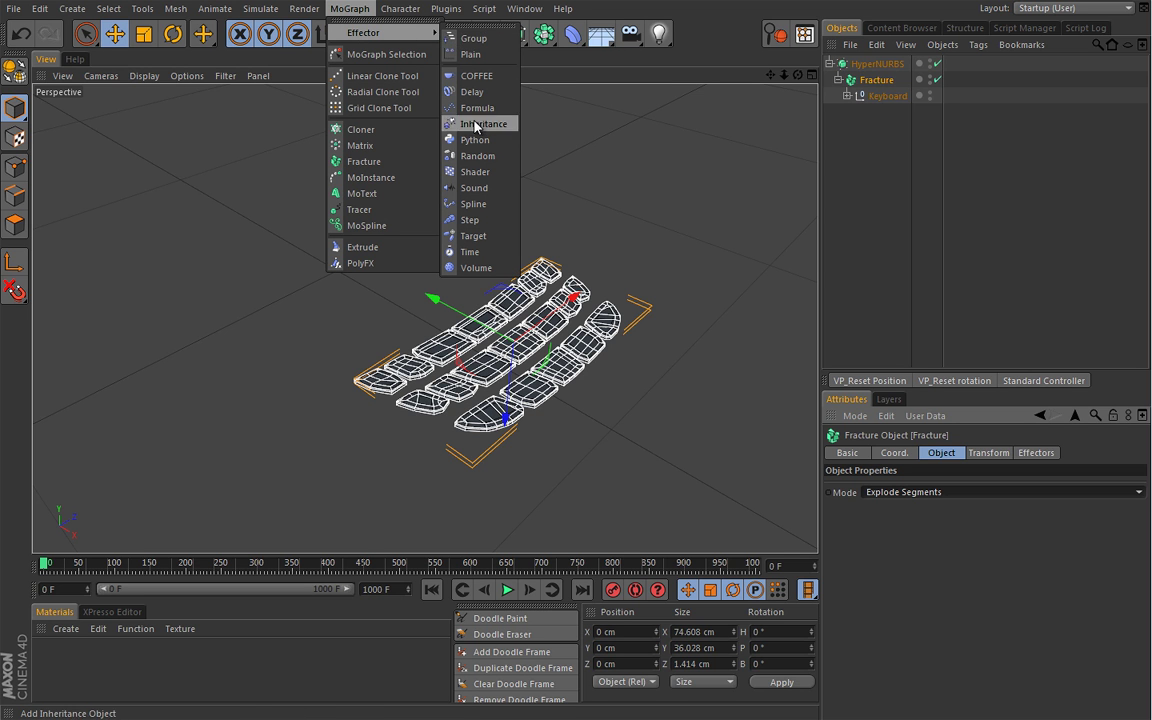
click(470, 171)
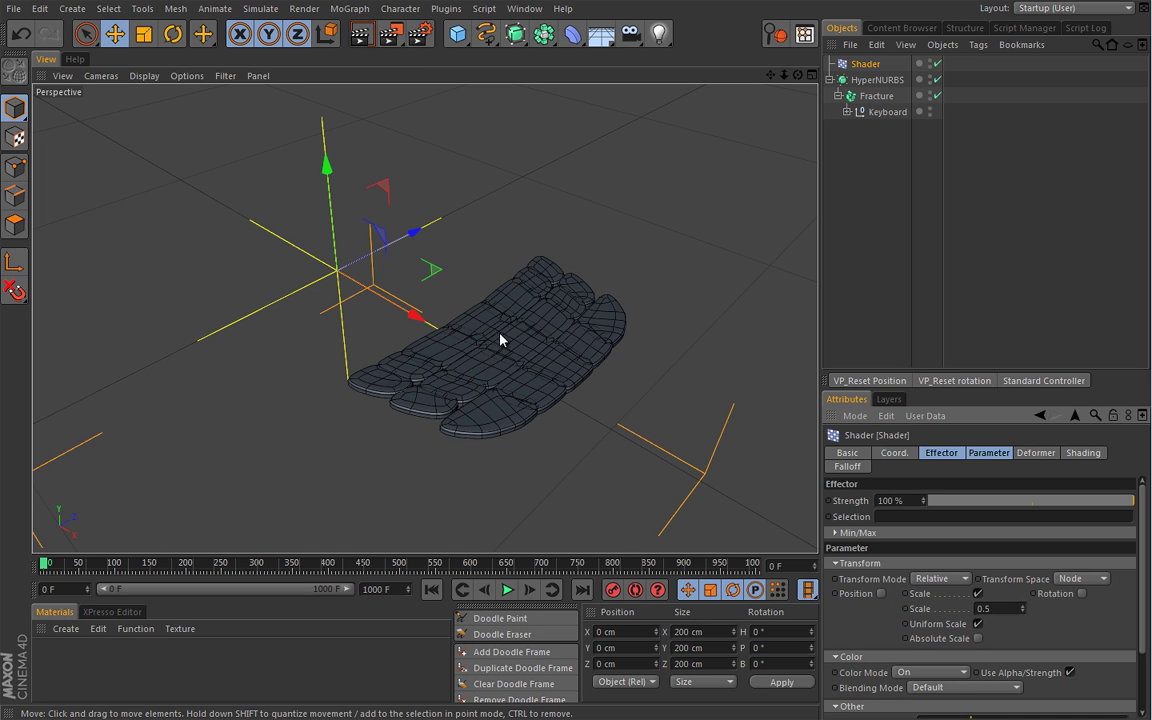
click(978, 594)
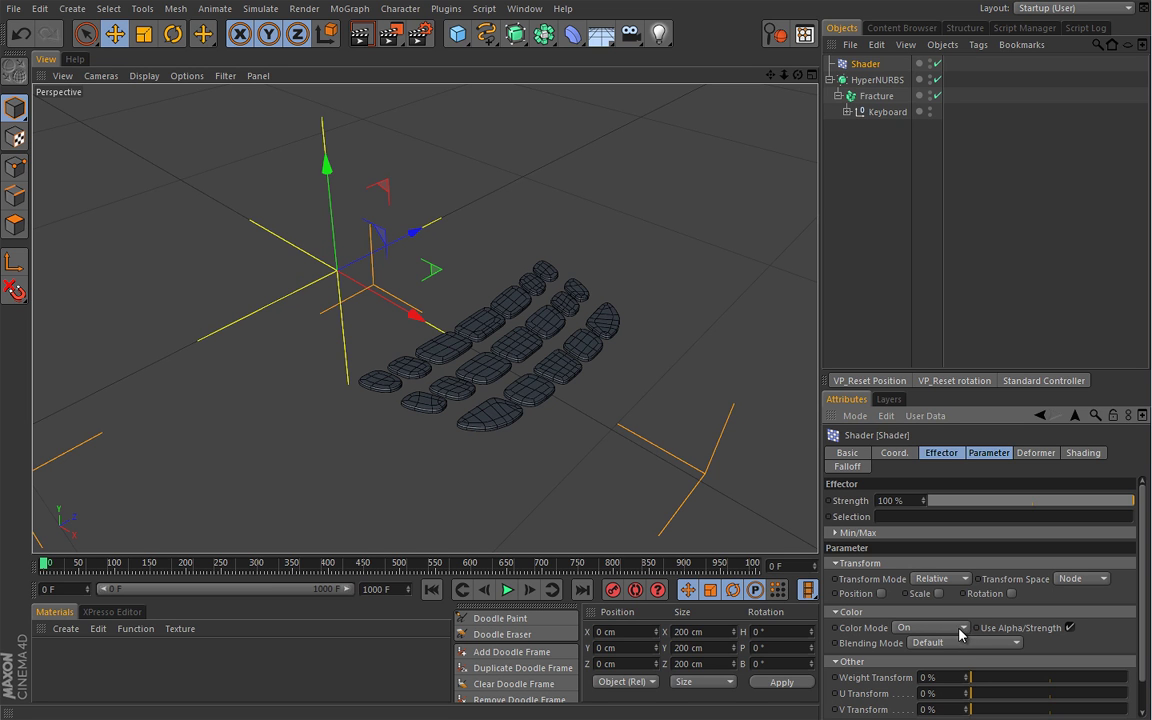
click(1069, 628)
Step: Assign a Color shader to the Shader effector's shading and set its color to green (RGB 0, 255, 0)
click(1083, 453)
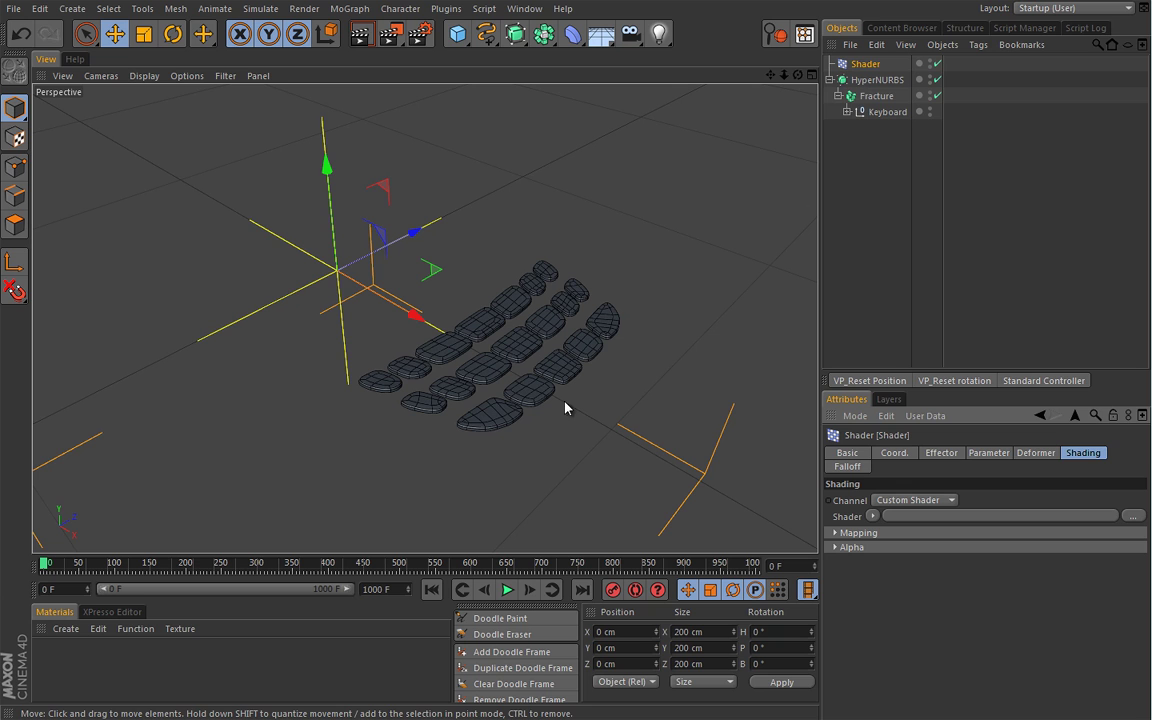
click(873, 516)
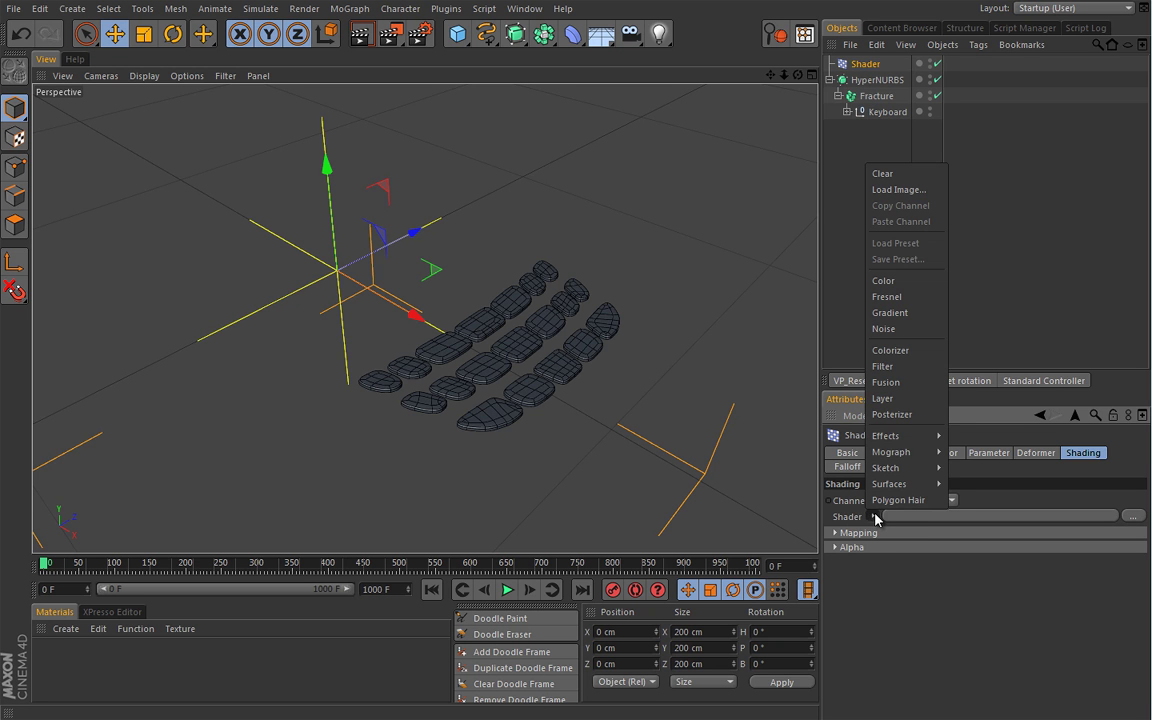
click(888, 281)
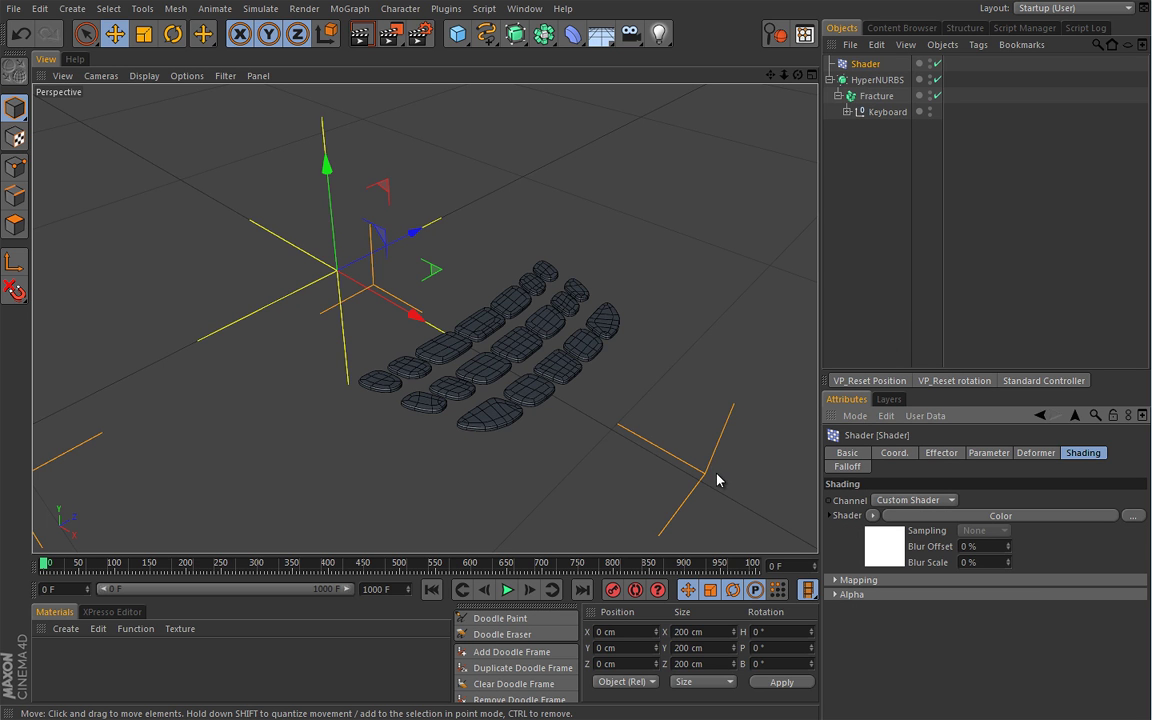
click(884, 542)
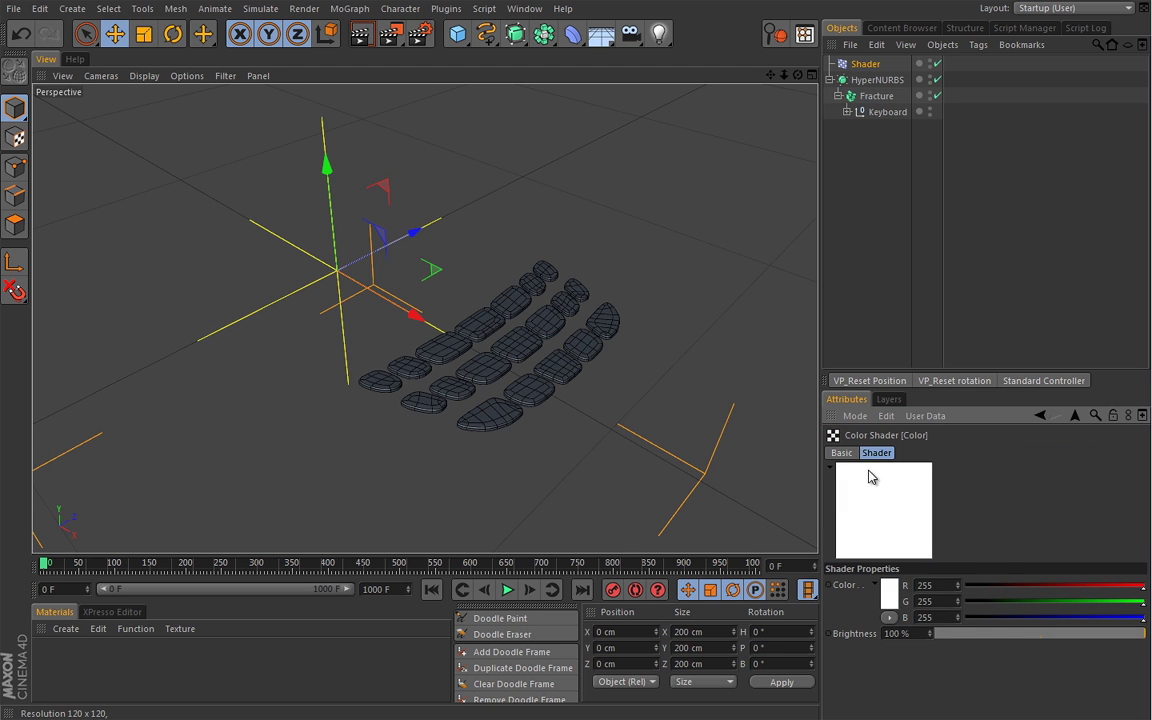
click(889, 589)
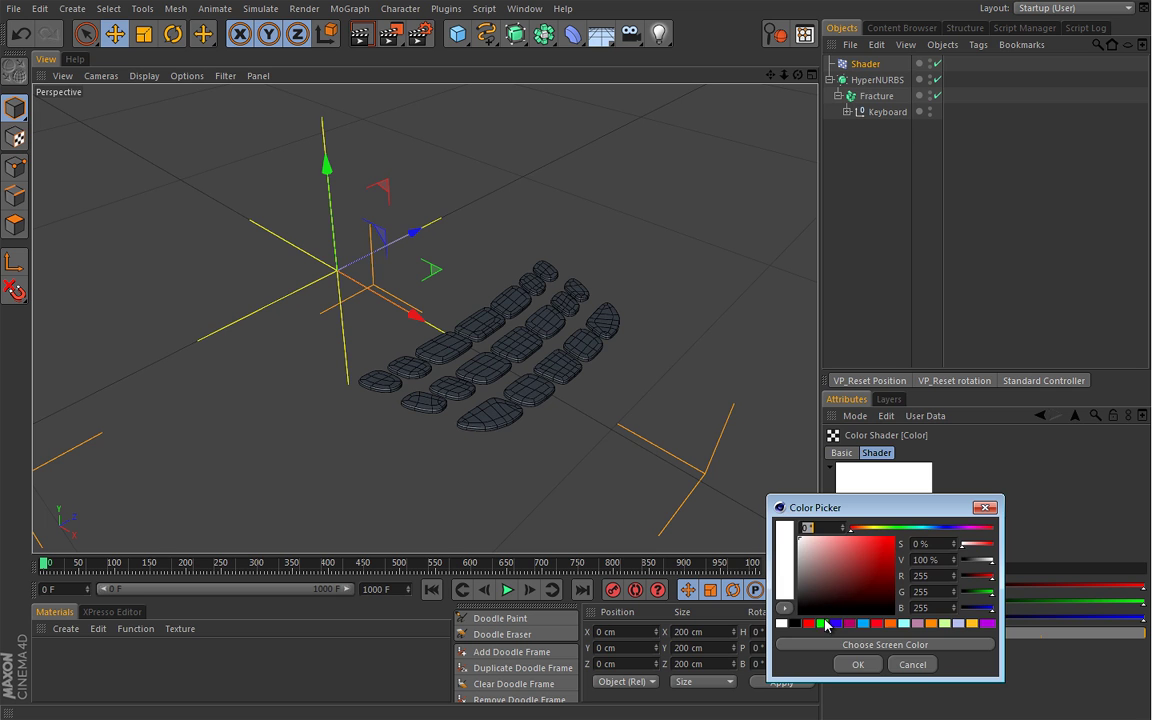
click(822, 623)
click(857, 664)
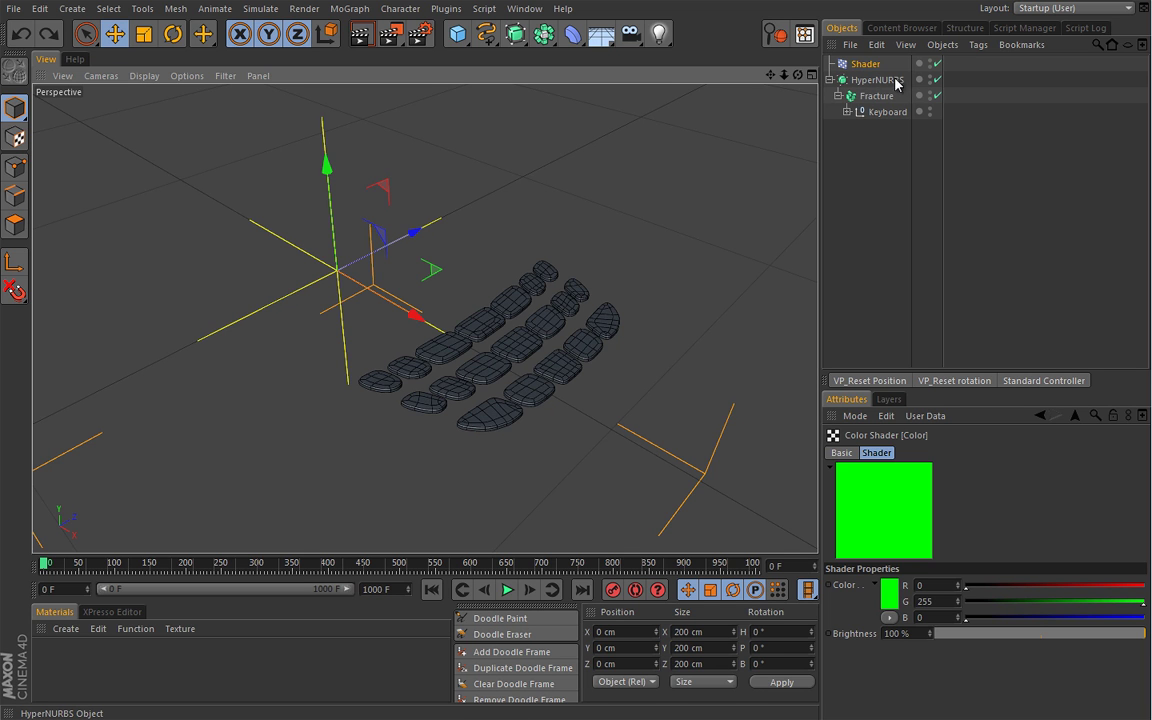
Step: Toggle the HyperNURBS off and on to compare the key colors, and delete it without its children
click(937, 80)
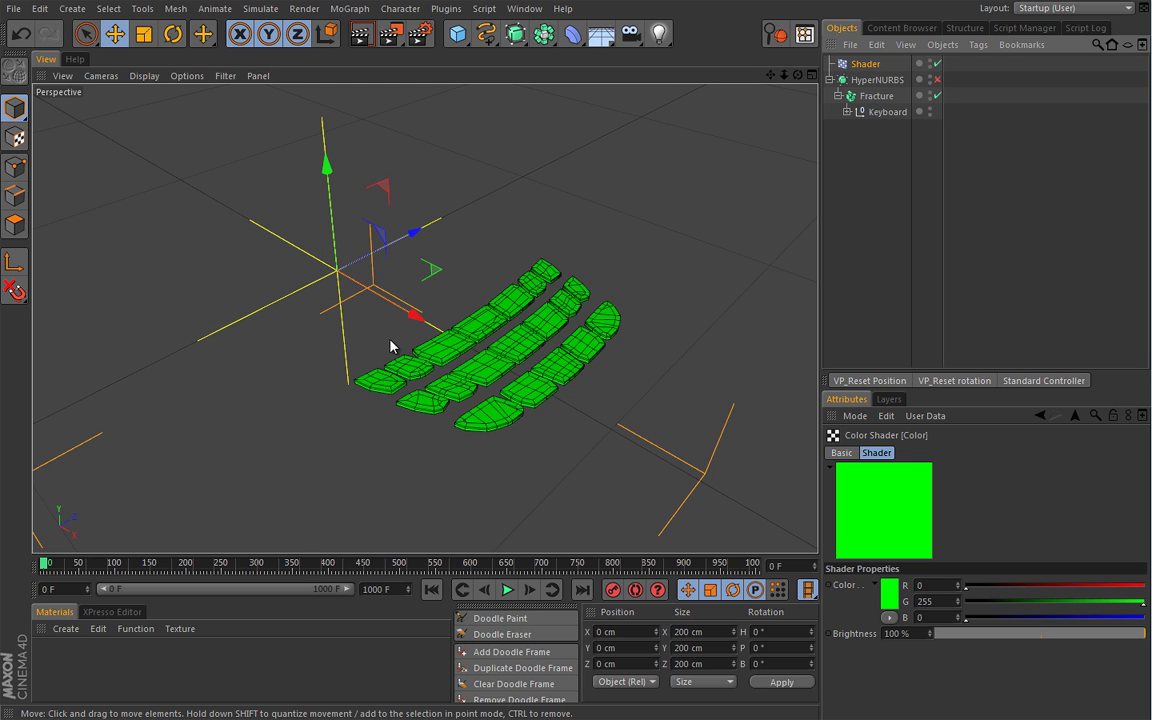
click(937, 80)
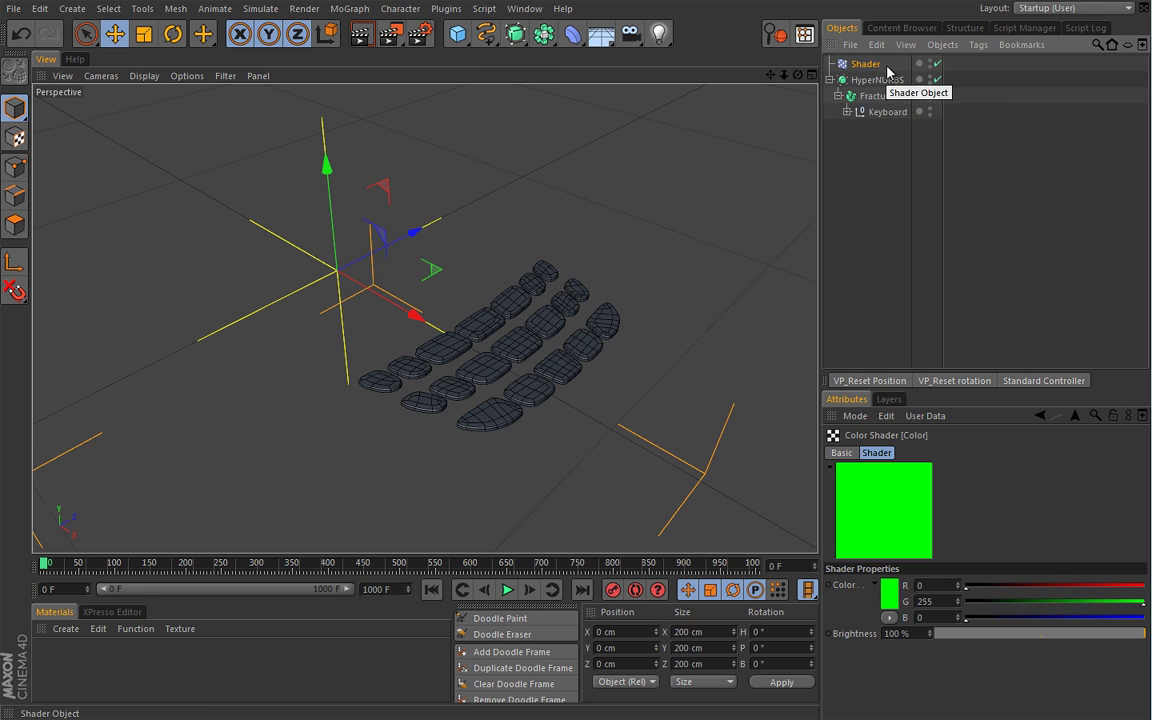
right_click(886, 82)
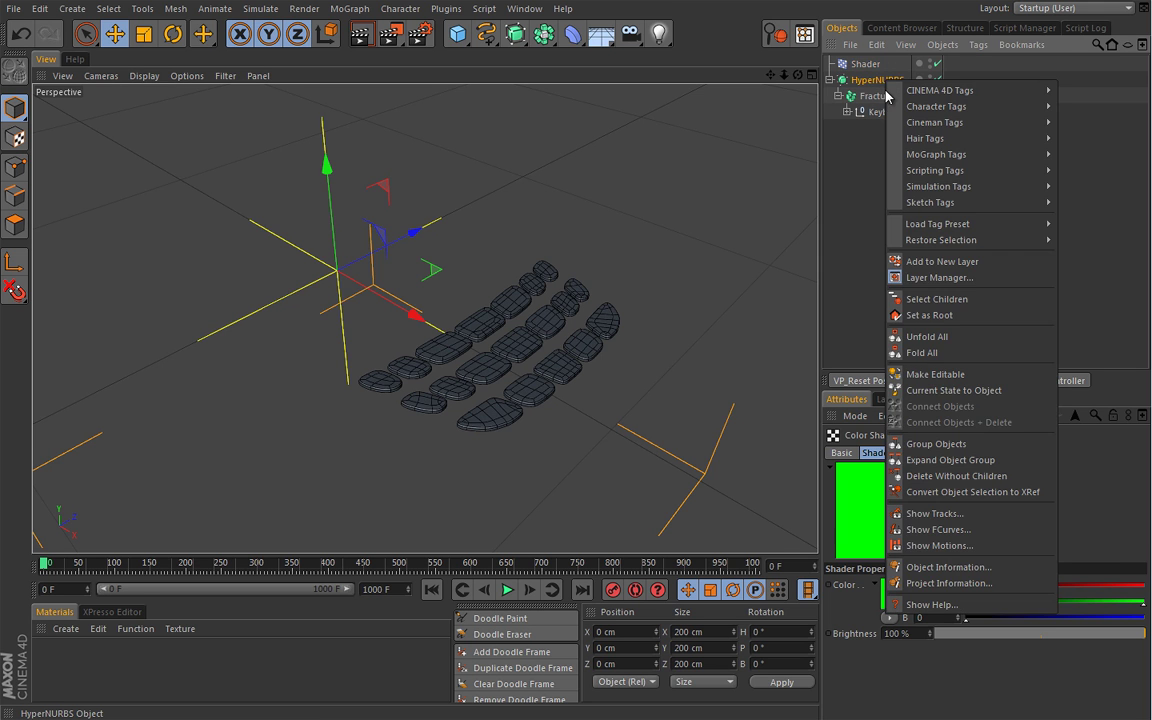
click(955, 476)
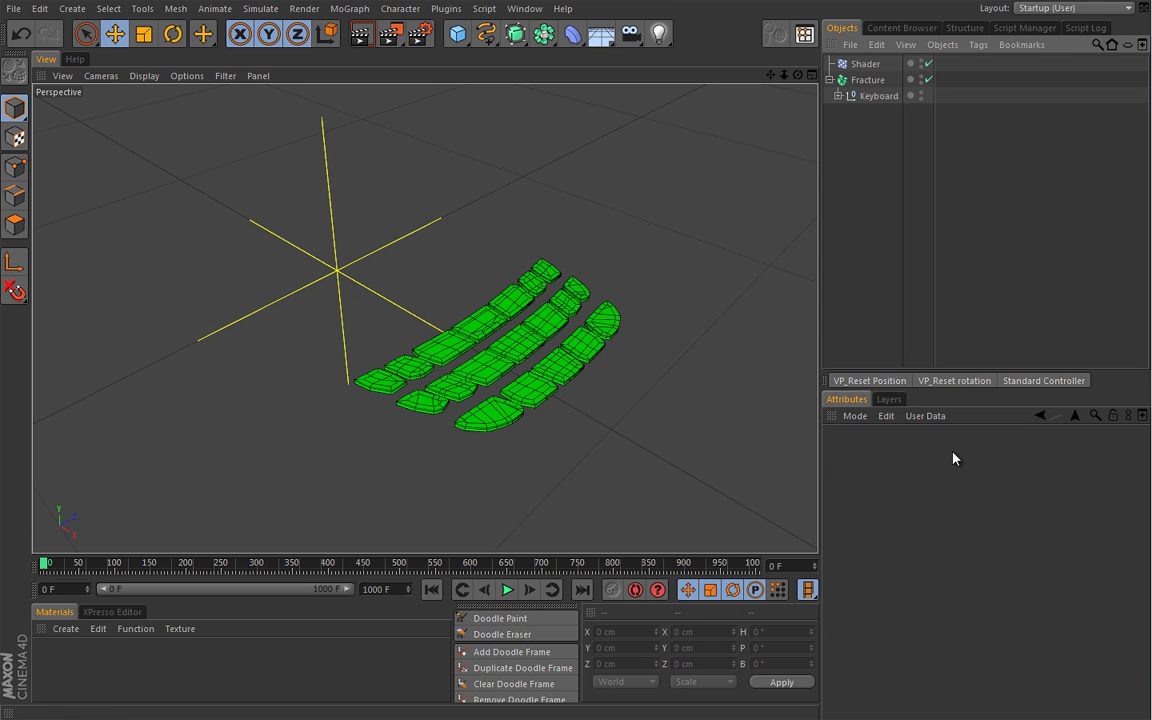
Step: Wrap the Keyboard group in a HyperNURBS inside the Fracture object, with editor subdivision 1 and renderer subdivision 2
click(882, 96)
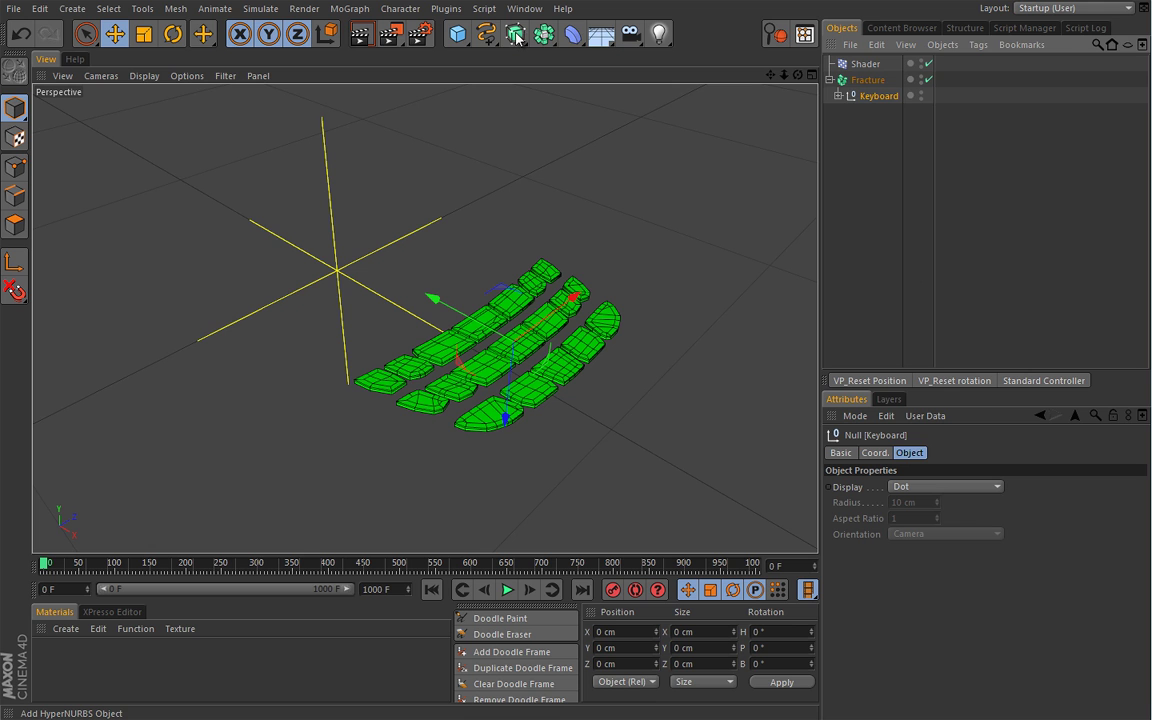
click(517, 36)
alt+click(604, 57)
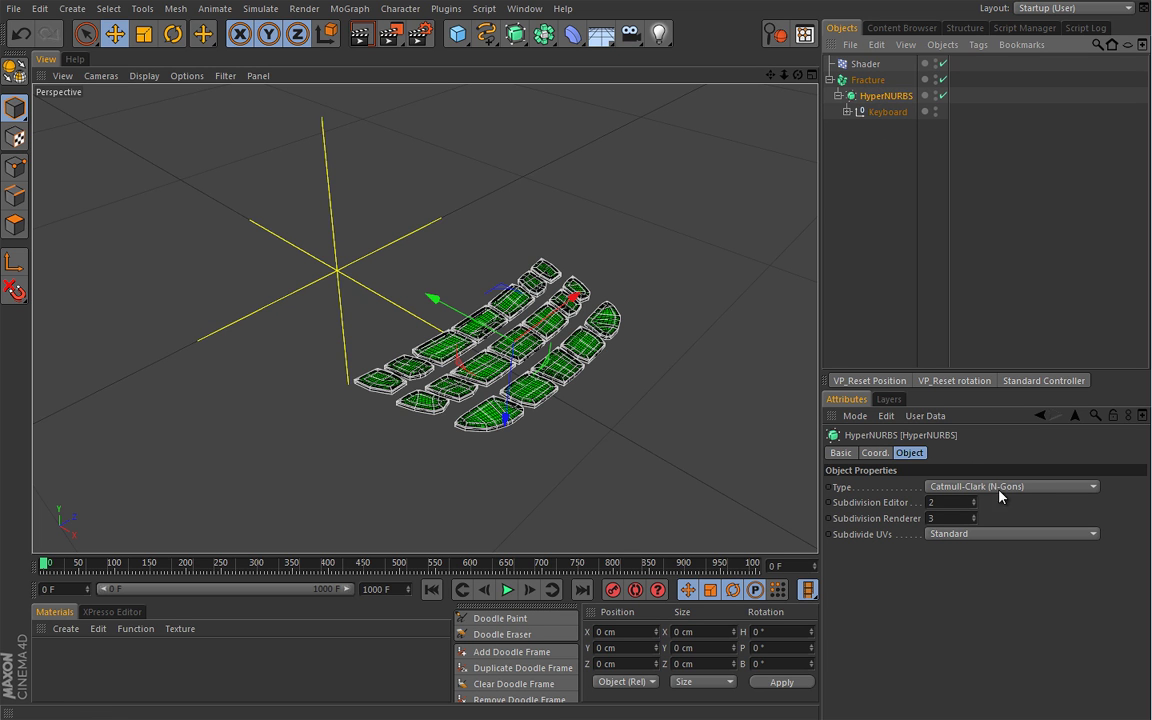
click(974, 506)
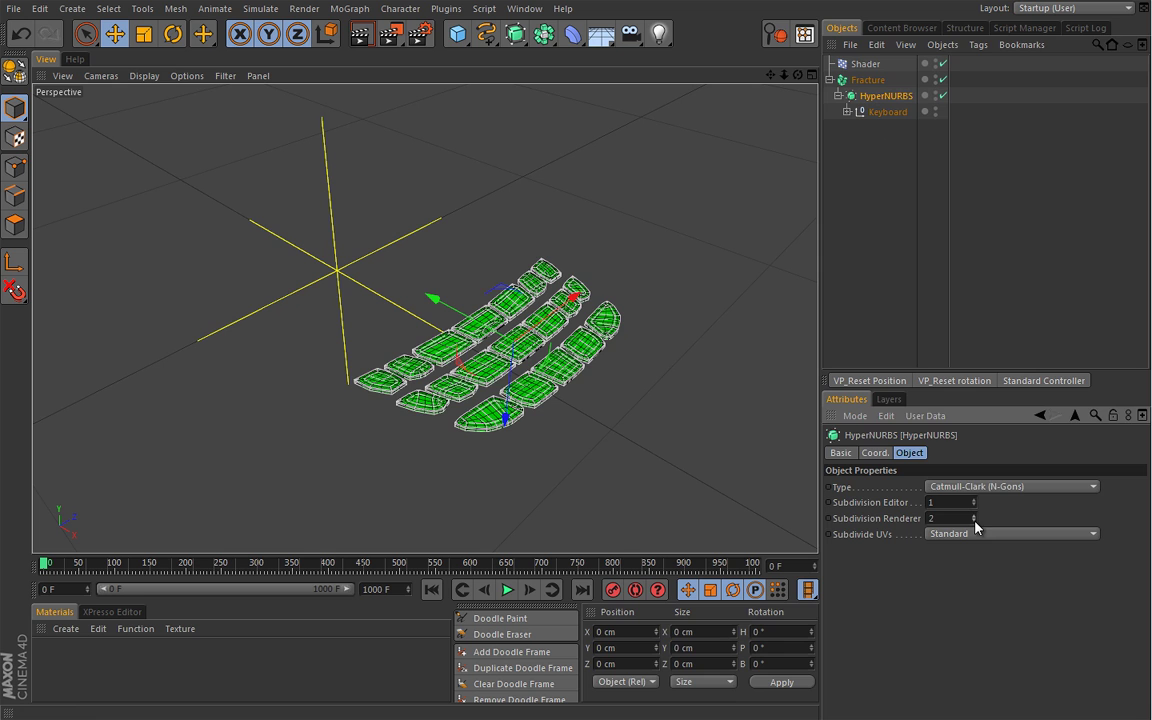
click(893, 176)
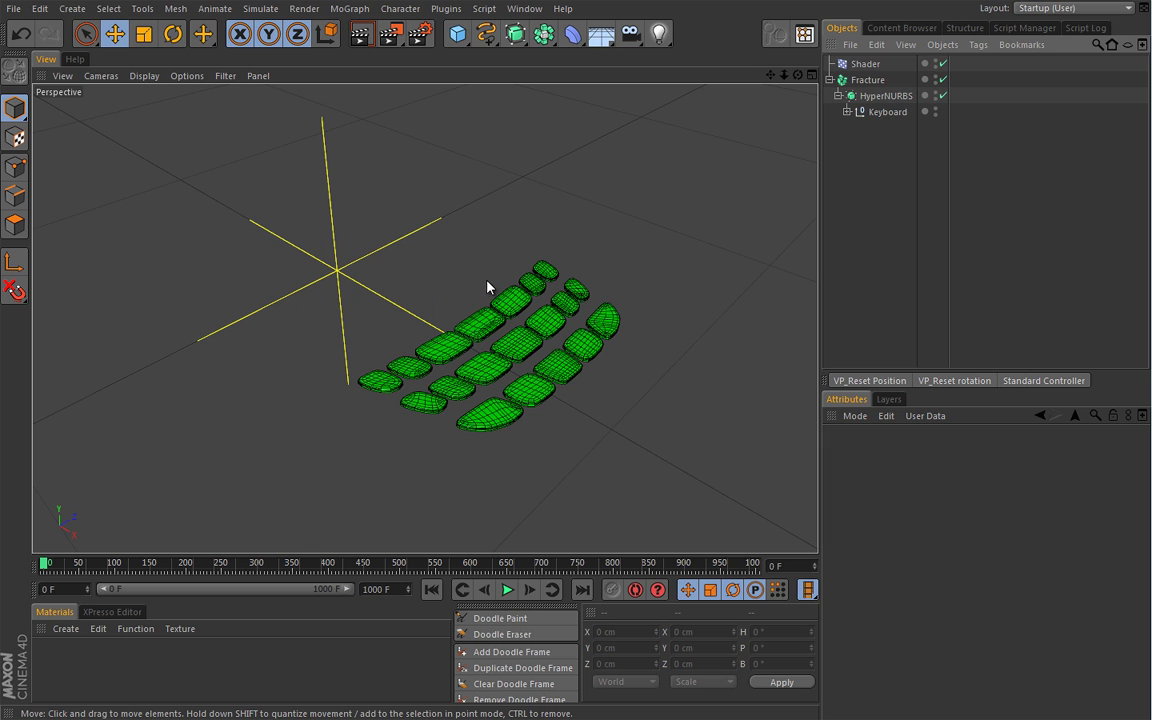
Step: Switch the viewport display to Gouraud Shading without lines for a closer view of the smoothed keys
click(144, 76)
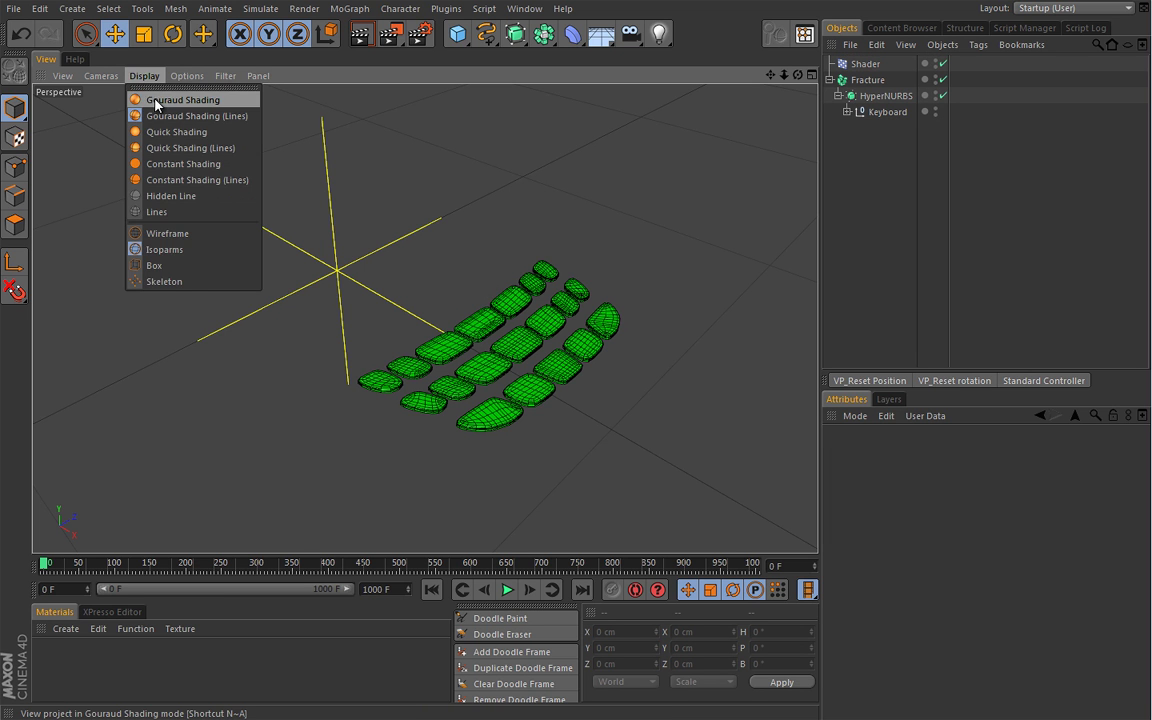
click(148, 98)
alt+drag(447, 335, 522, 370)
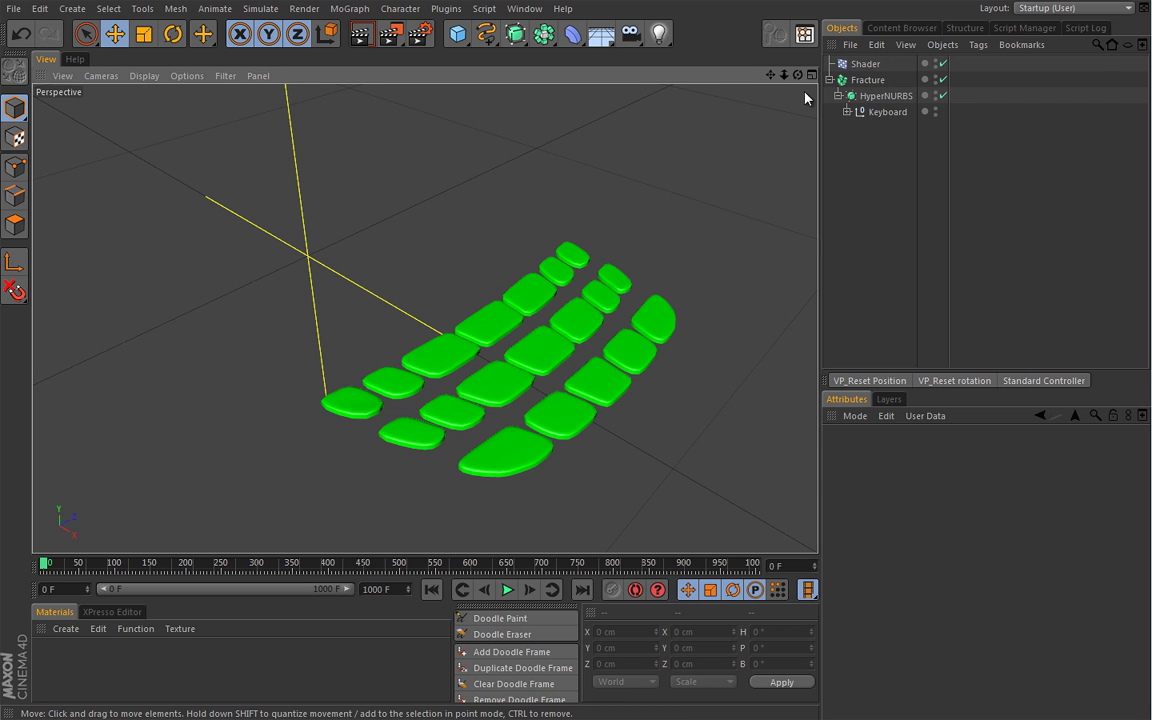
Step: Set the Shader effector's falloff shape to Sphere
click(866, 64)
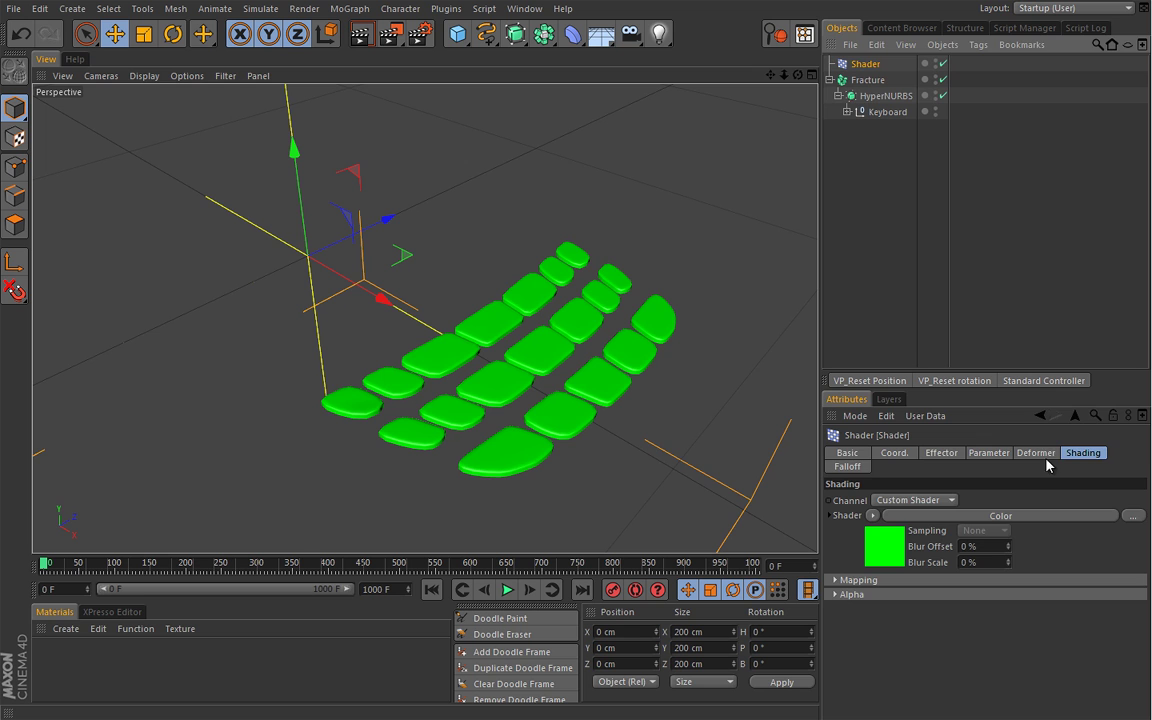
click(857, 467)
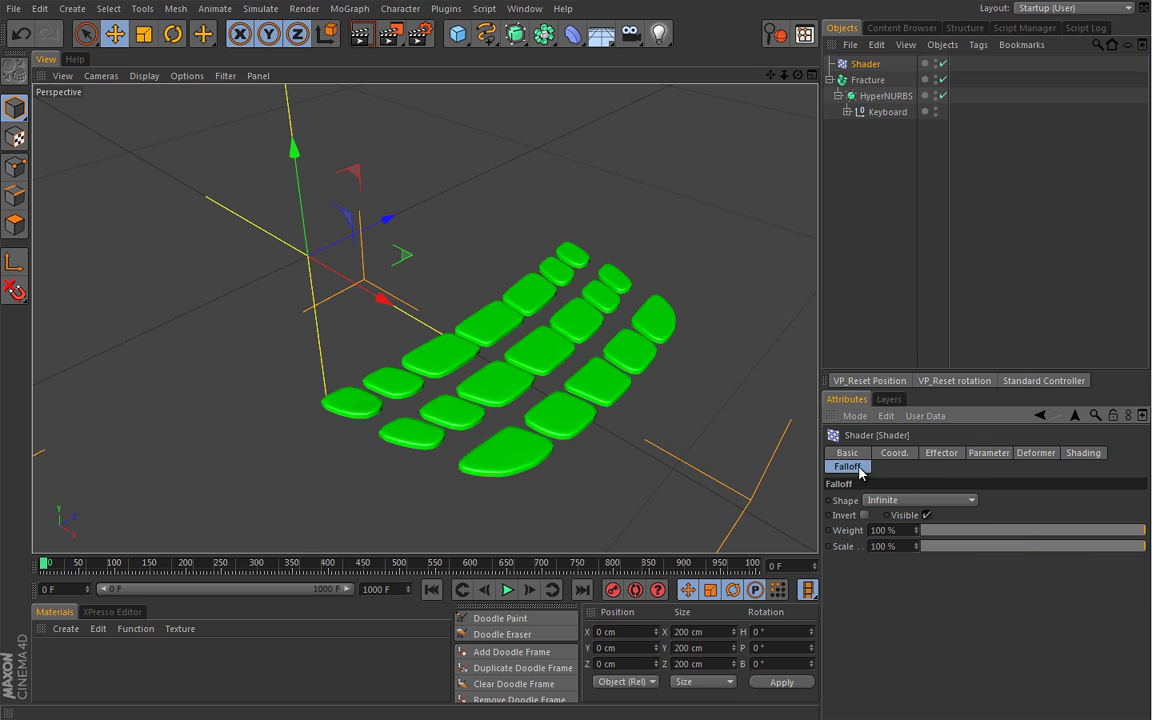
click(962, 501)
click(933, 643)
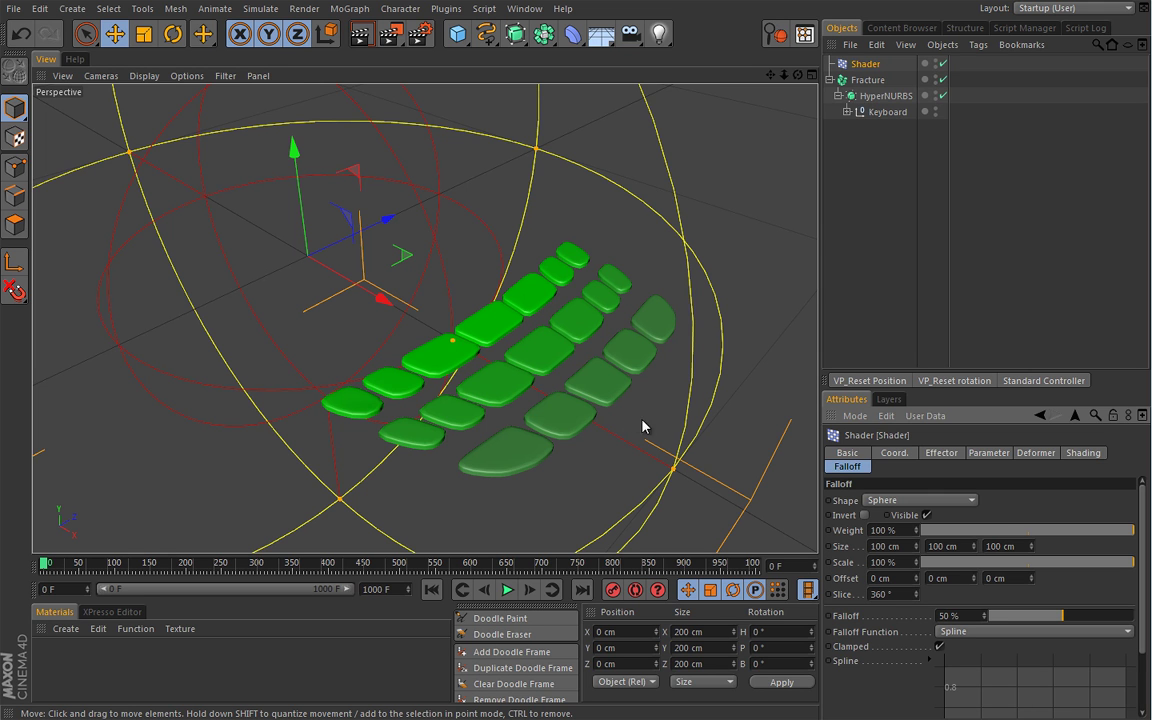
Step: Scale the Shader effector down to about 11 cm and move it above the keys to about X 83.5, Y 16.3 cm
key(t)
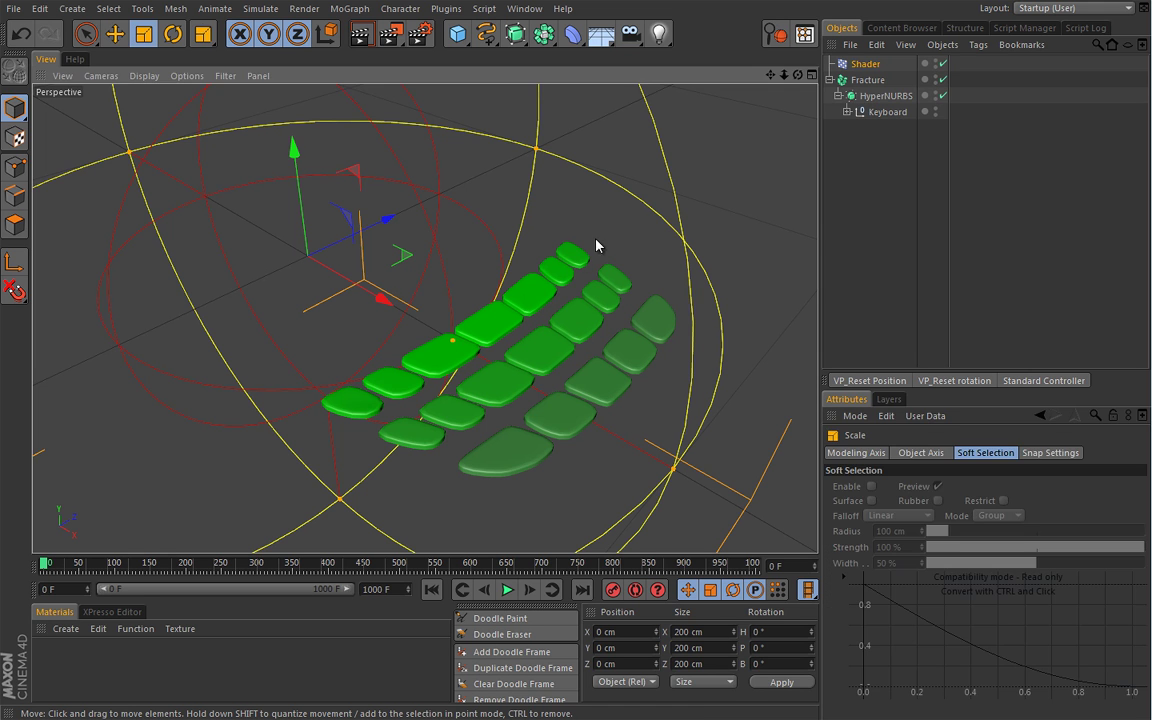
drag(655, 228, 116, 396)
key(e)
drag(344, 291, 600, 450)
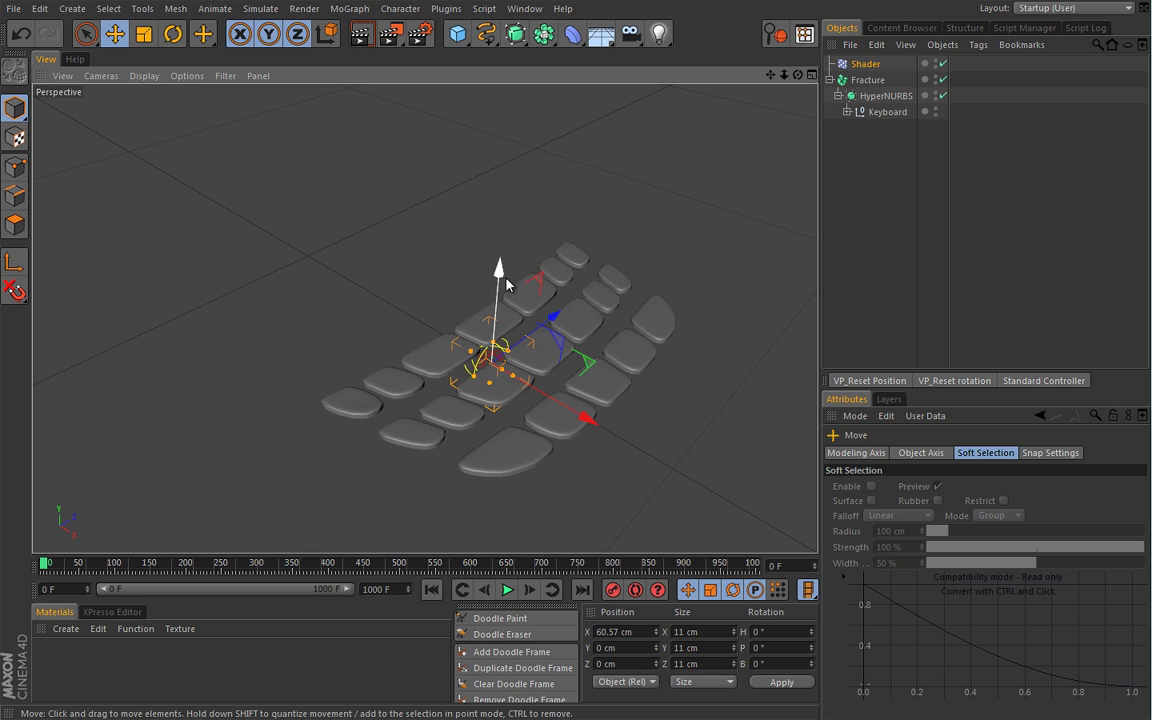
drag(486, 262, 514, 200)
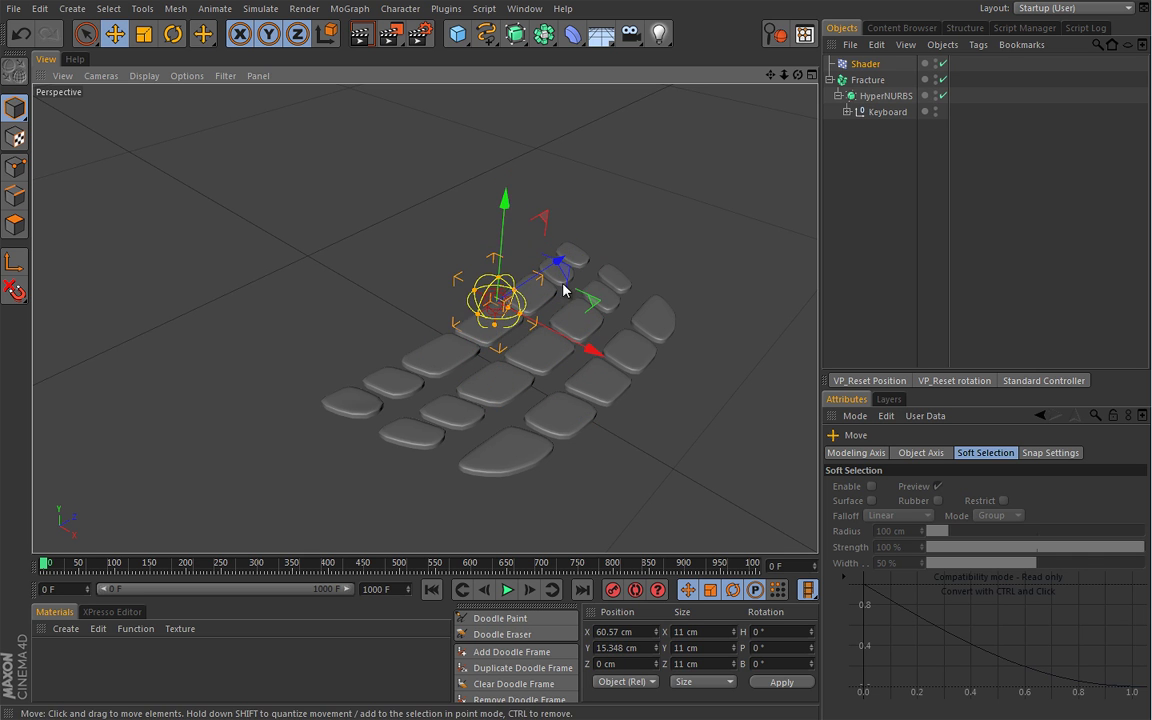
drag(521, 300, 703, 398)
drag(626, 290, 655, 270)
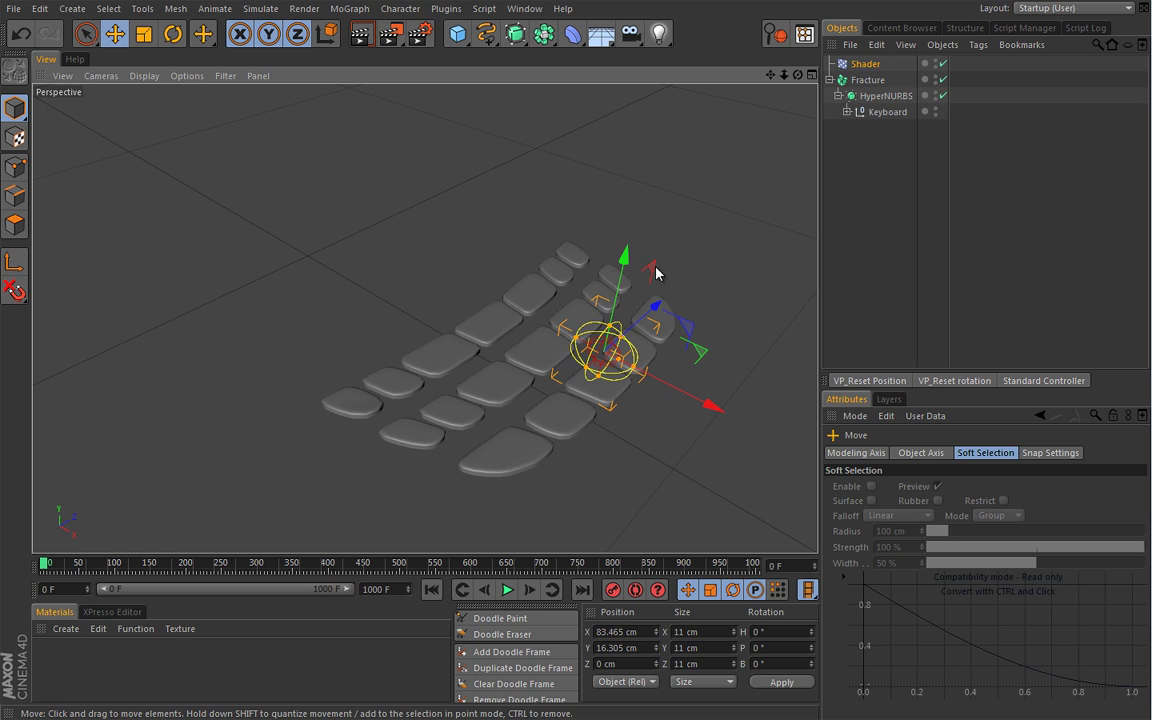
Step: Enable the Shader effector's Position transform with P.Z set to 5 cm, and raise the effector to about Y 24.75 cm
click(868, 65)
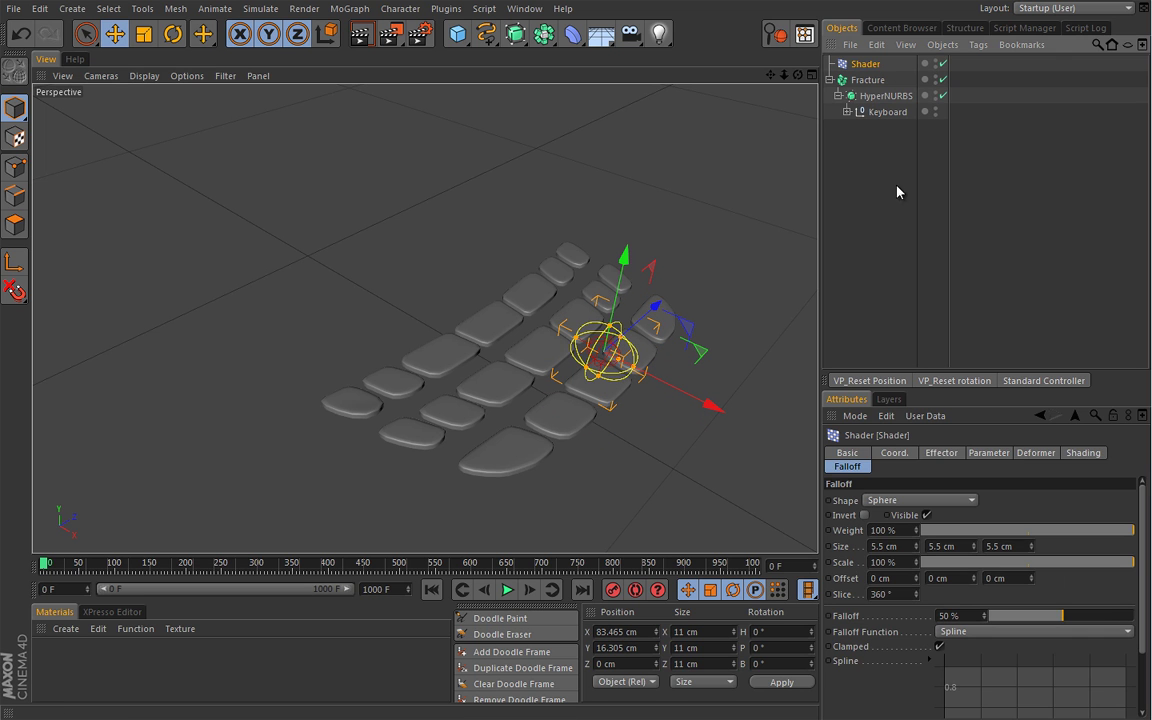
click(941, 453)
click(988, 453)
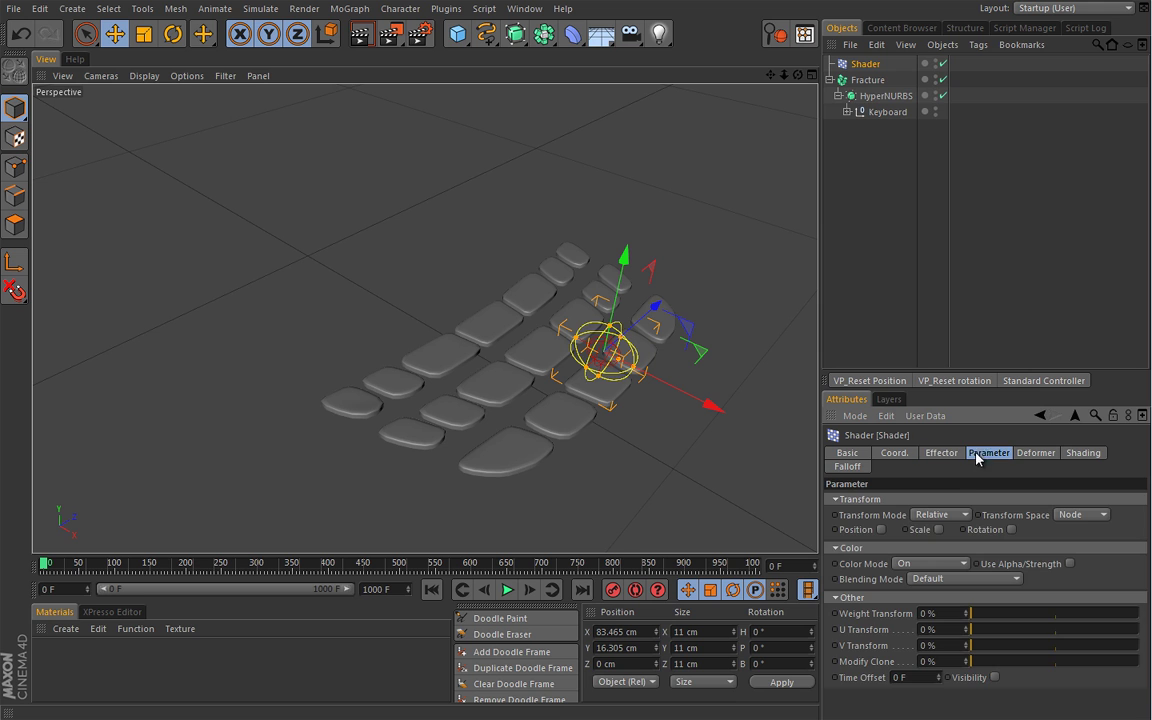
click(881, 529)
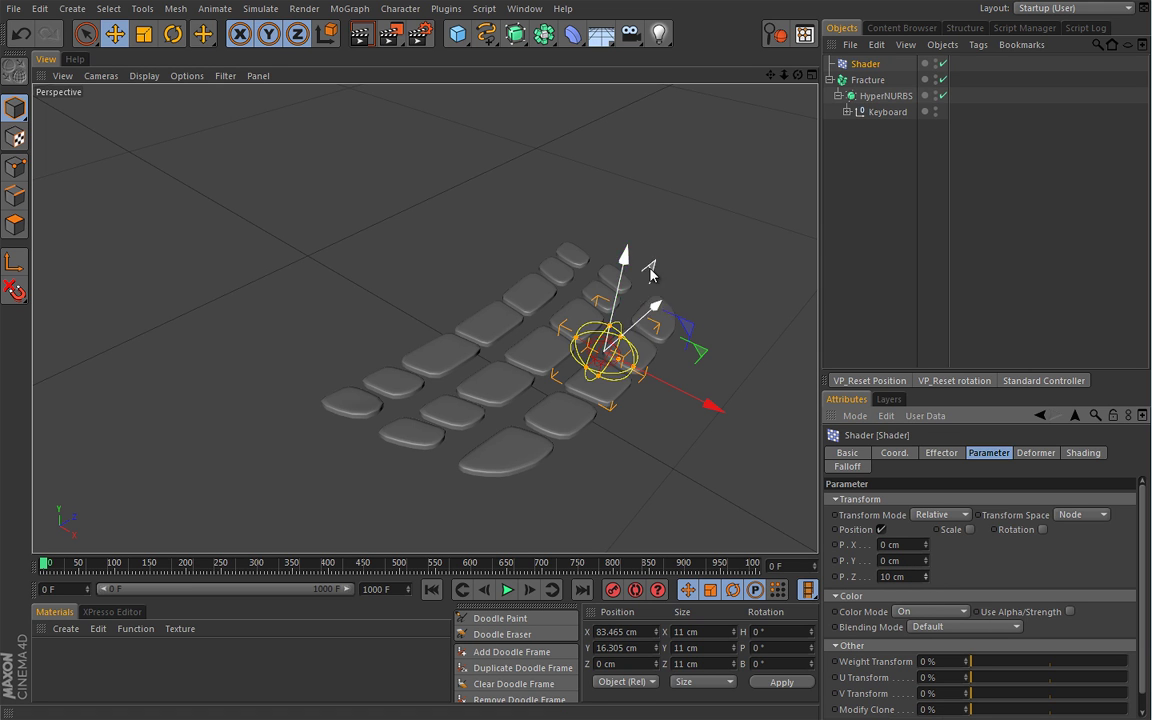
drag(623, 258, 645, 273)
double_click(917, 574)
text(5)
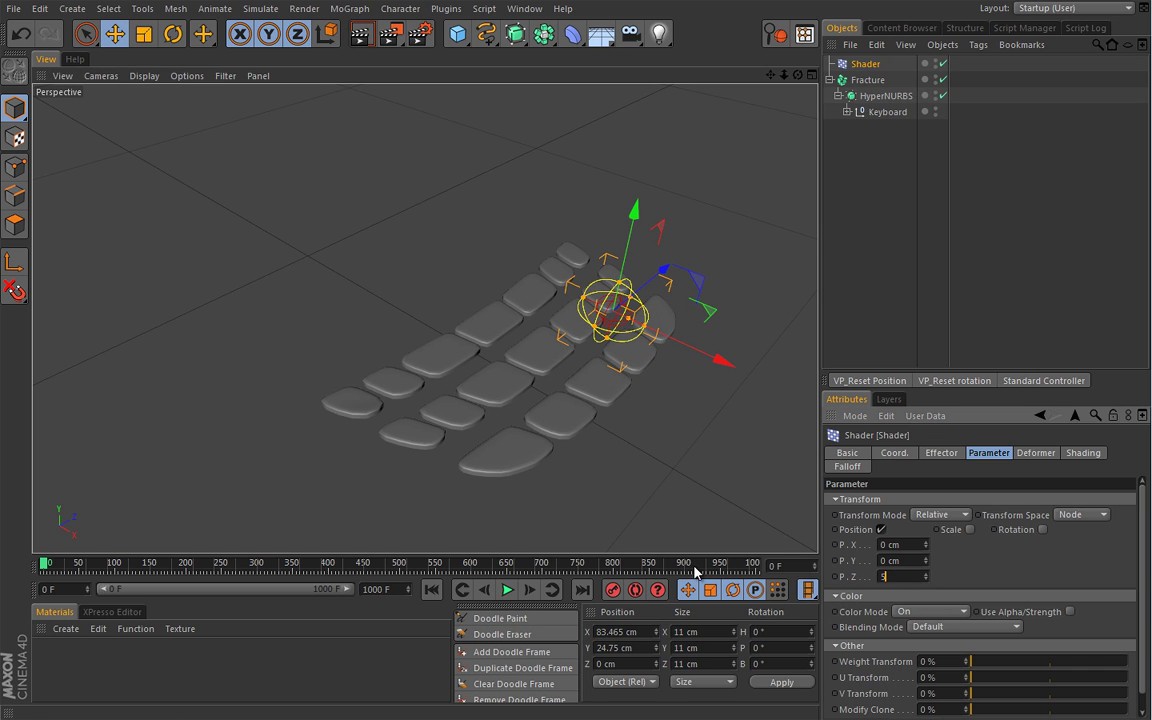
Step: Move the Shader effector down onto and across several keys to test it, leaving it at about X 70.6, Y 15, Z -19.2 cm
drag(627, 208, 624, 279)
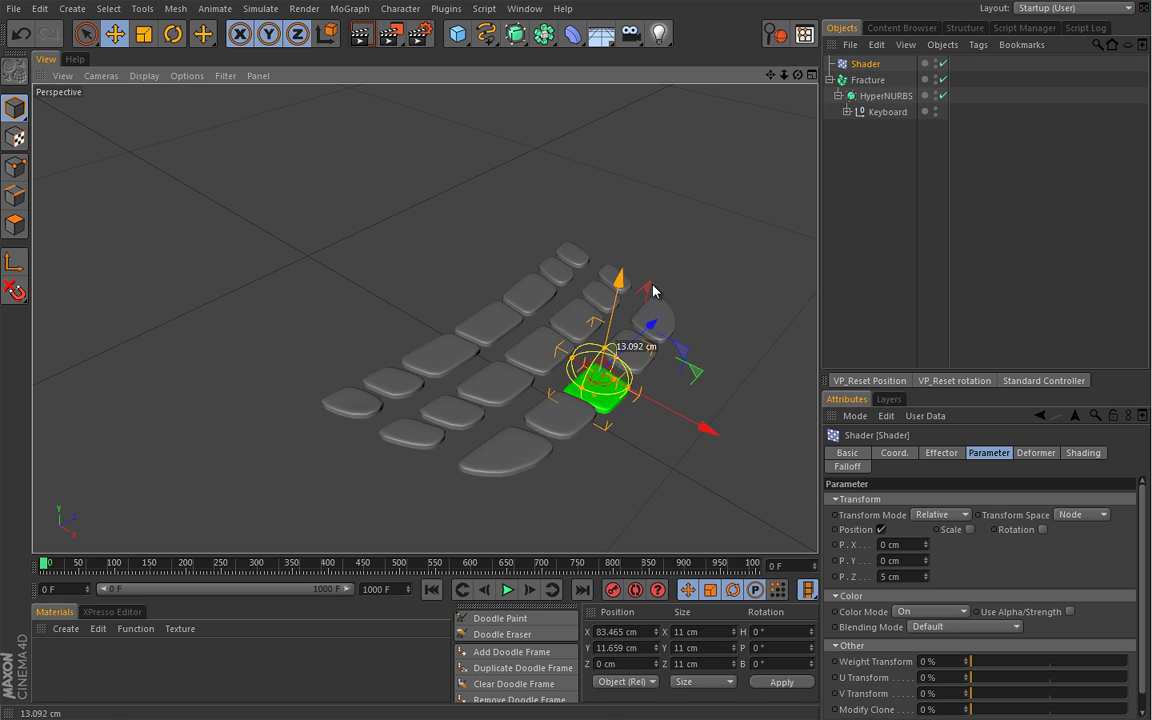
drag(658, 288, 663, 270)
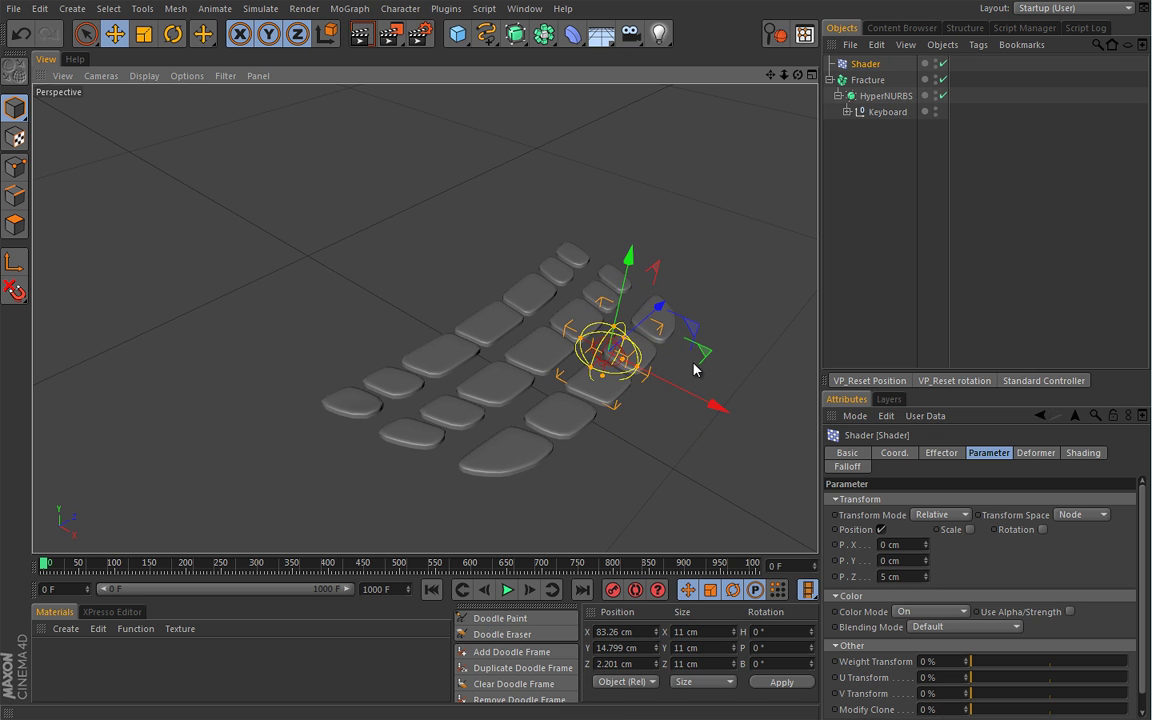
drag(717, 404, 675, 387)
mouse_move(585, 236)
mouse_down()
mouse_move(560, 226)
mouse_move(556, 210)
mouse_move(576, 213)
mouse_up()
drag(610, 335, 735, 395)
mouse_move(651, 250)
mouse_down()
mouse_move(645, 290)
mouse_move(634, 210)
mouse_move(638, 268)
mouse_up()
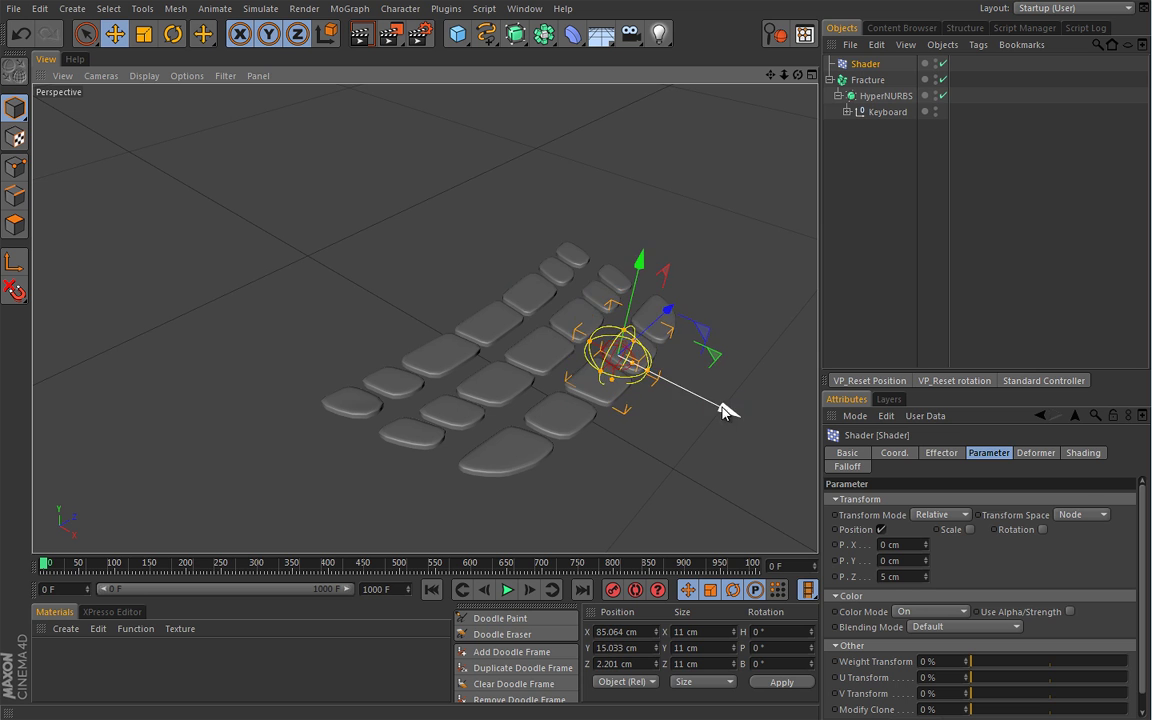
drag(728, 404, 650, 372)
drag(599, 275, 532, 329)
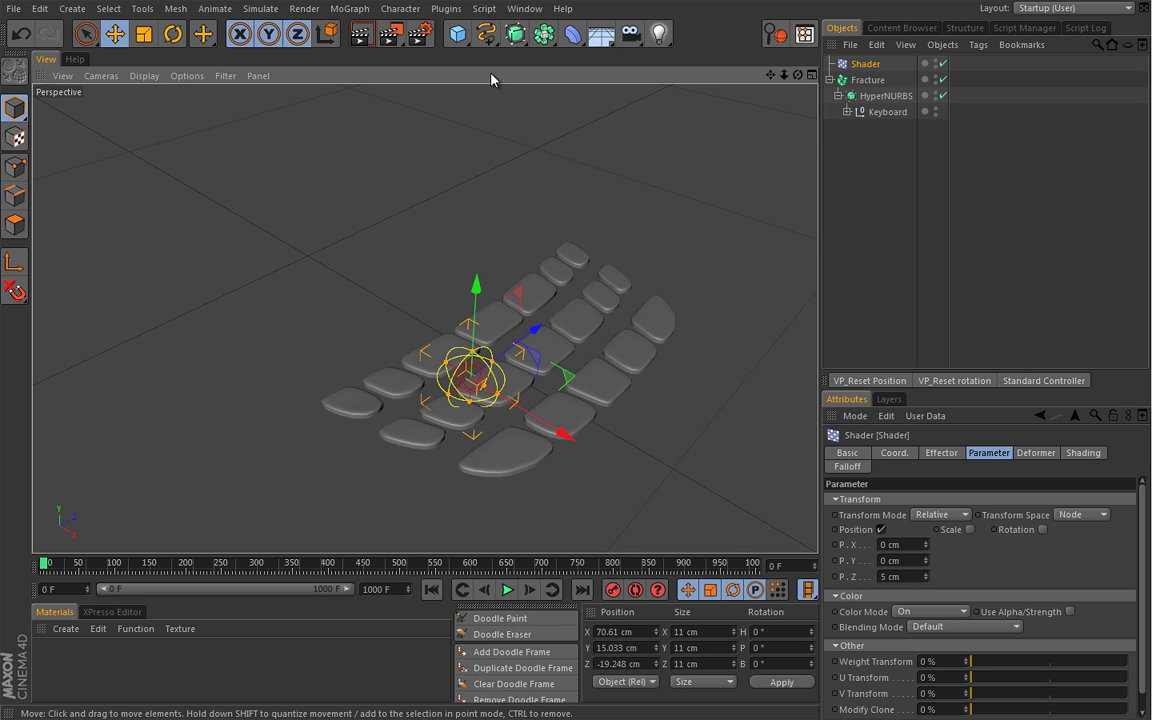
Step: Add a Sphere primitive, set its radius to 2 cm, and reset its position to the origin after a trial move
click(460, 36)
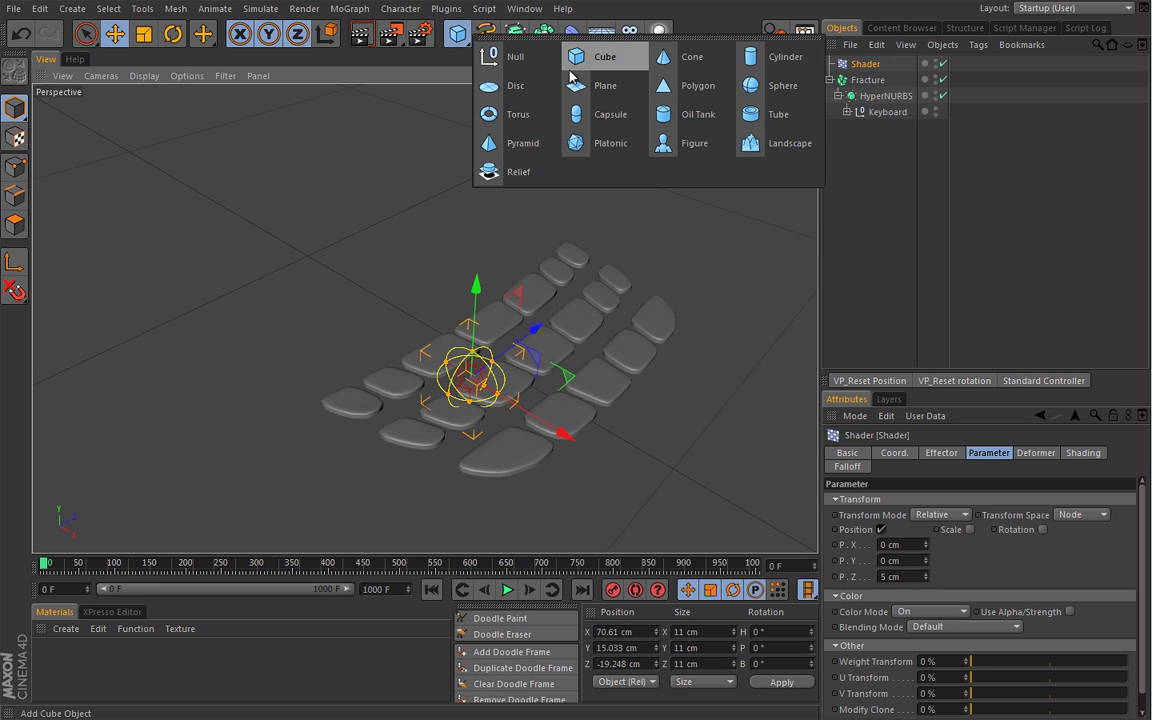
click(770, 85)
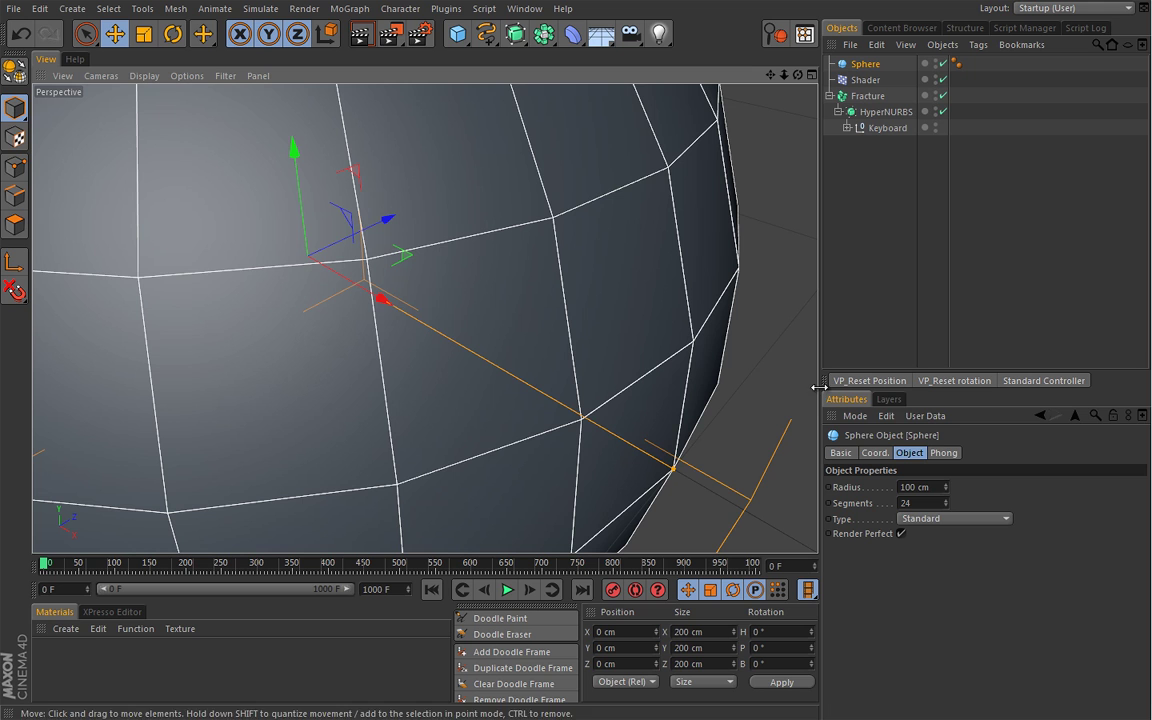
double_click(918, 487)
text(10)
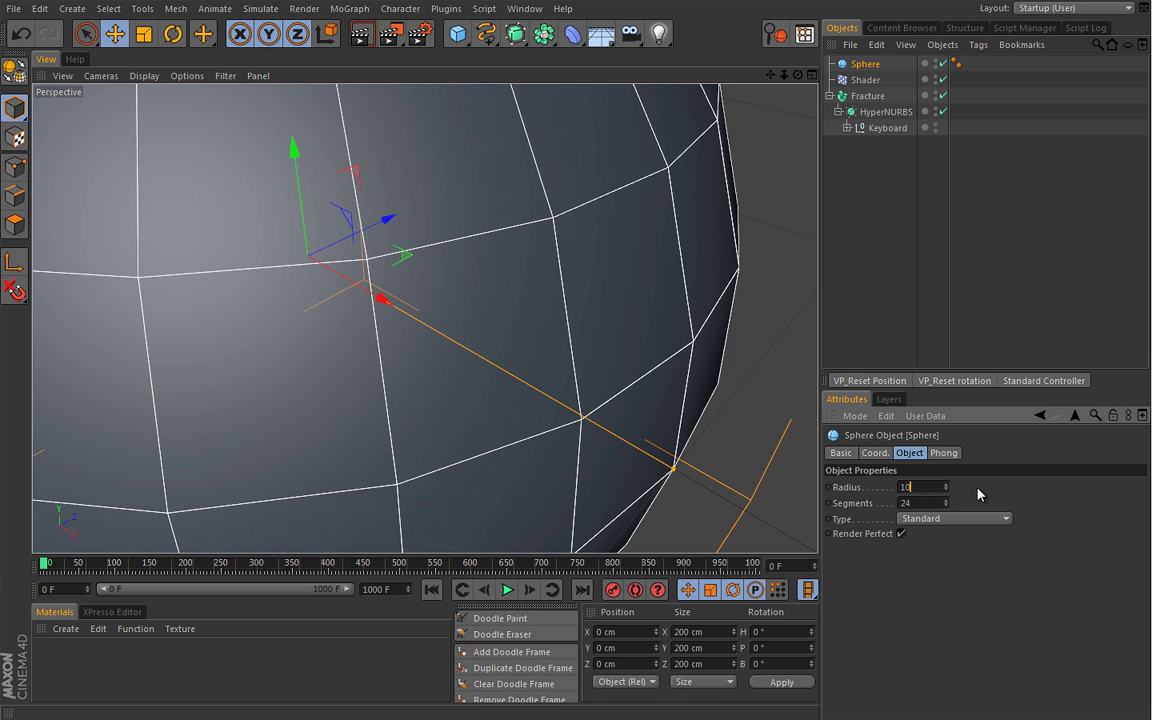
key(Return)
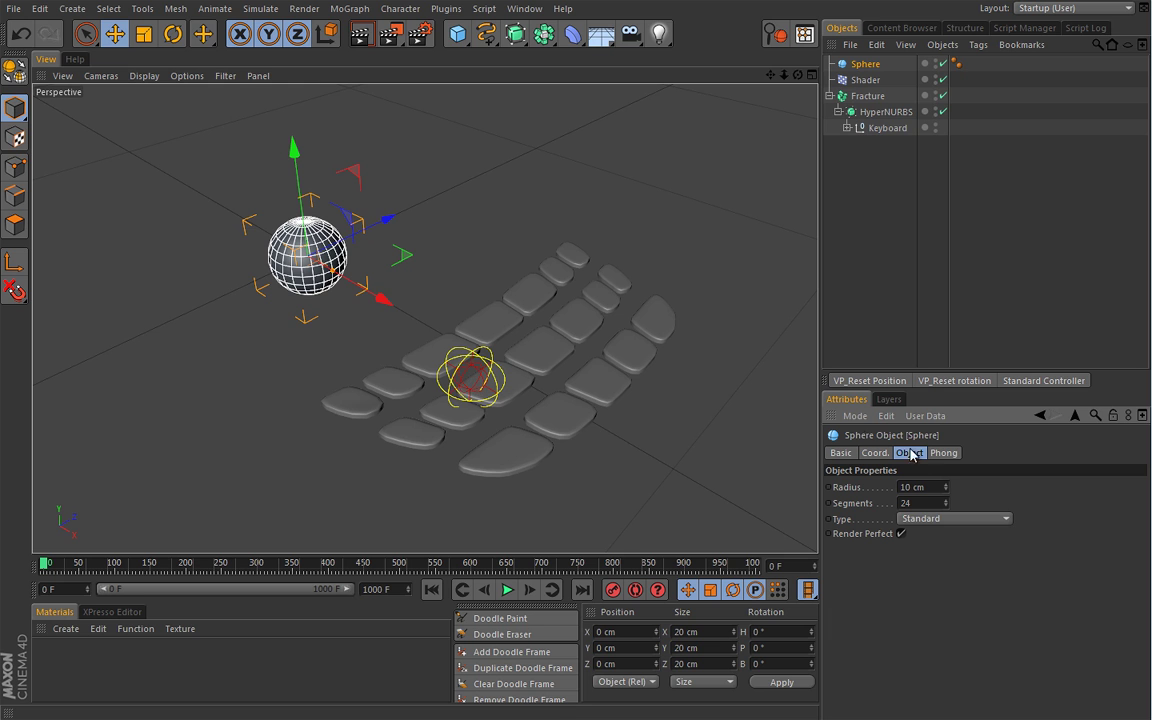
double_click(916, 487)
text(5)
key(Return)
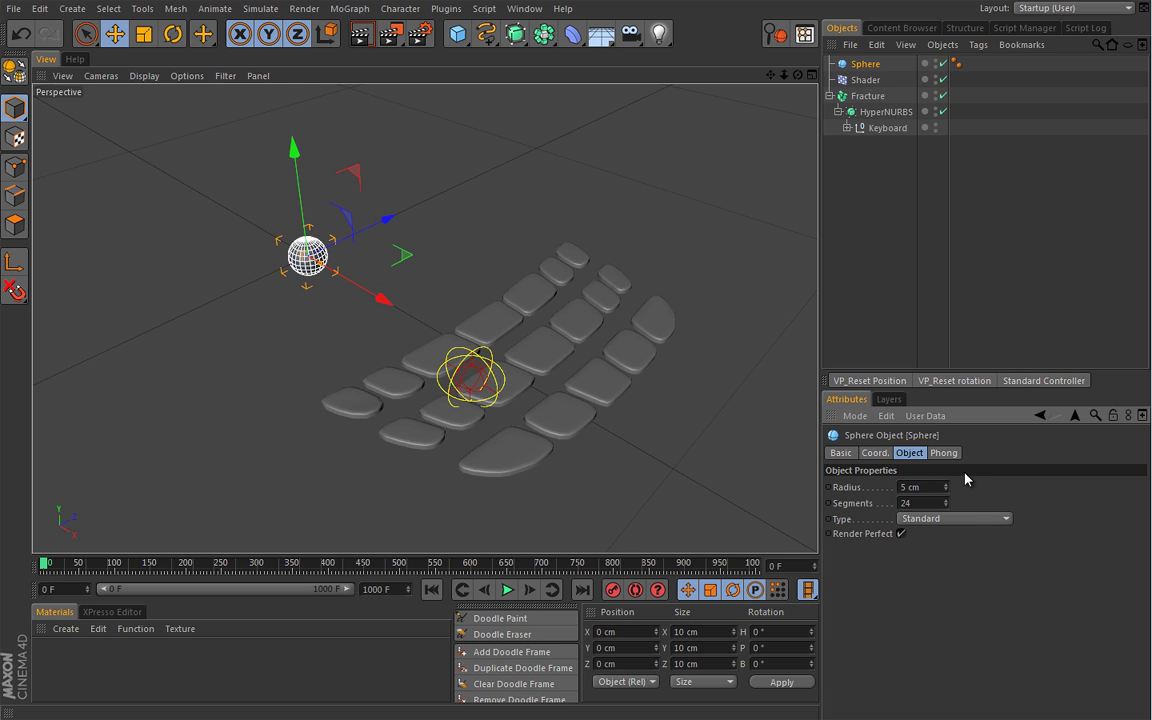
text(2)
key(Return)
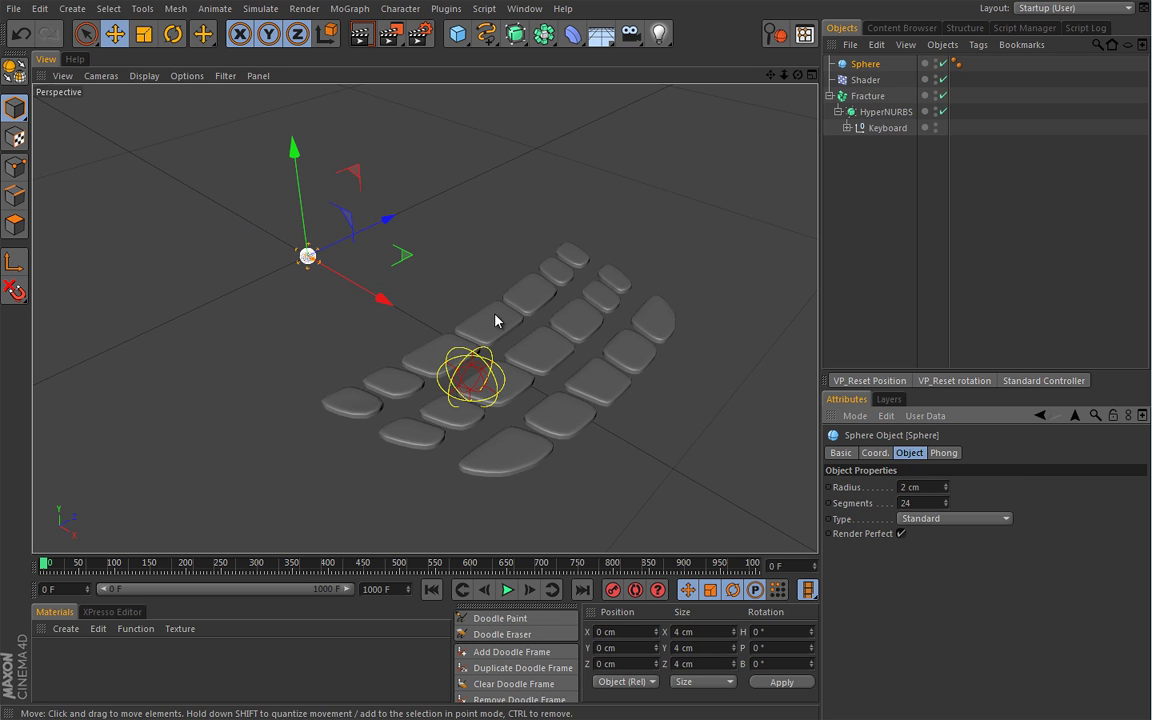
drag(380, 300, 603, 405)
click(879, 381)
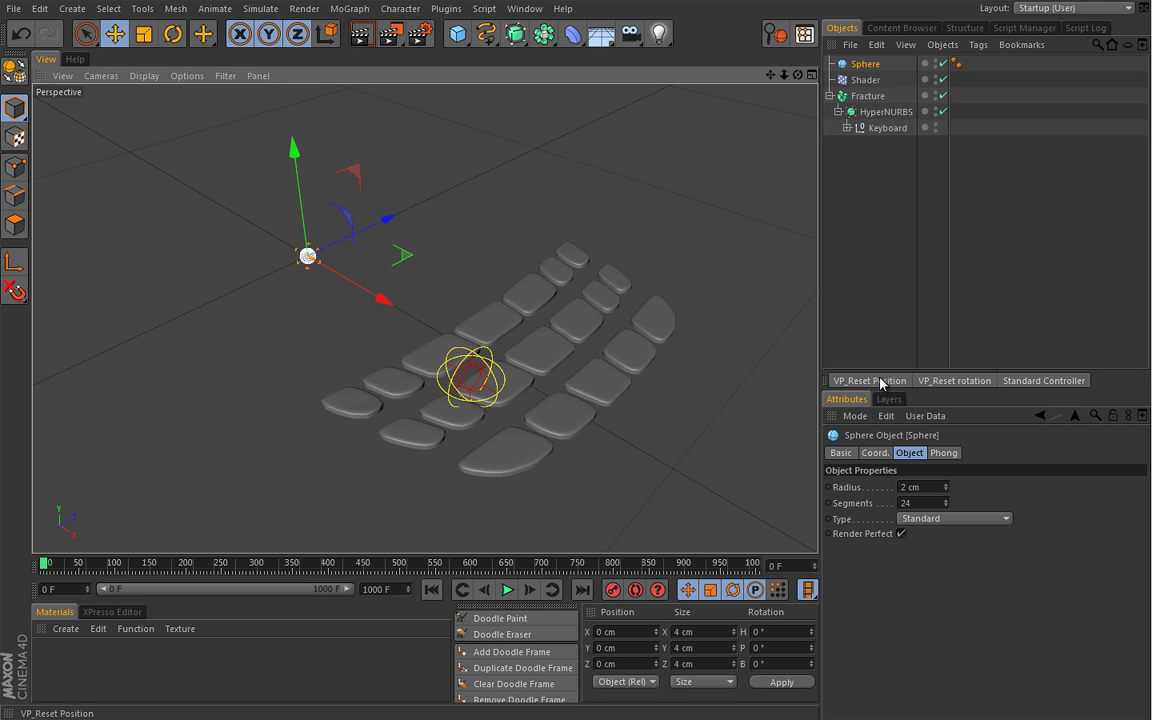
Step: Change the Shader effector's falloff shape to Source
click(866, 80)
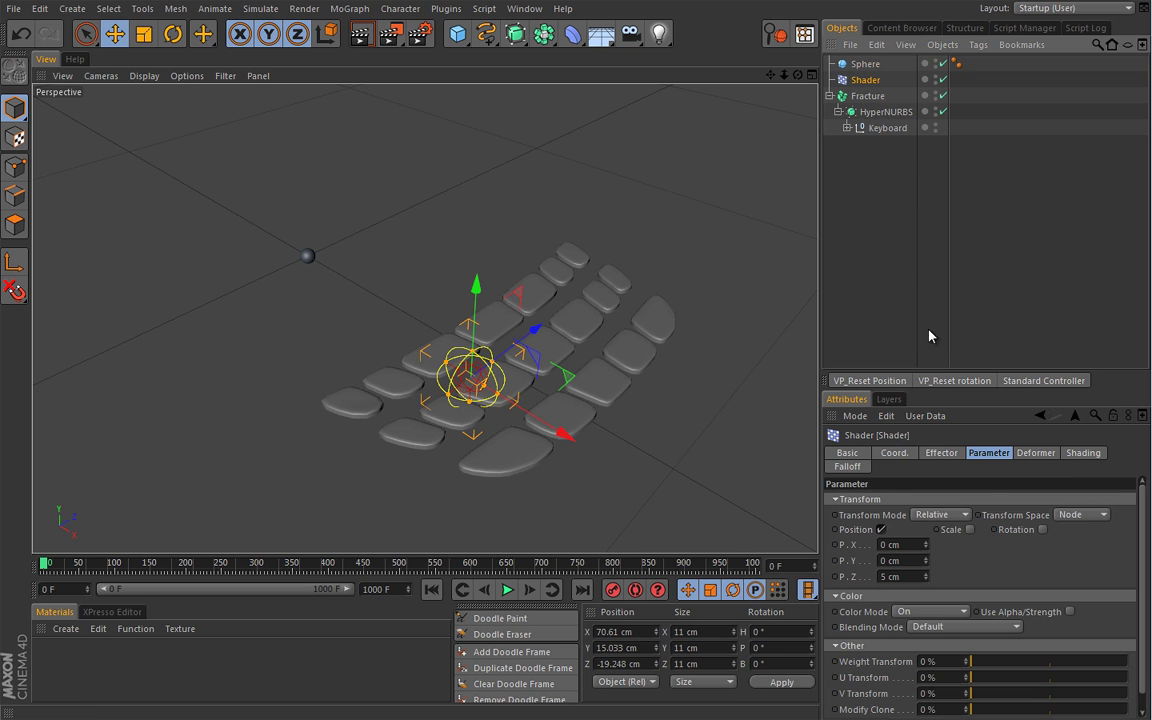
click(849, 467)
click(903, 500)
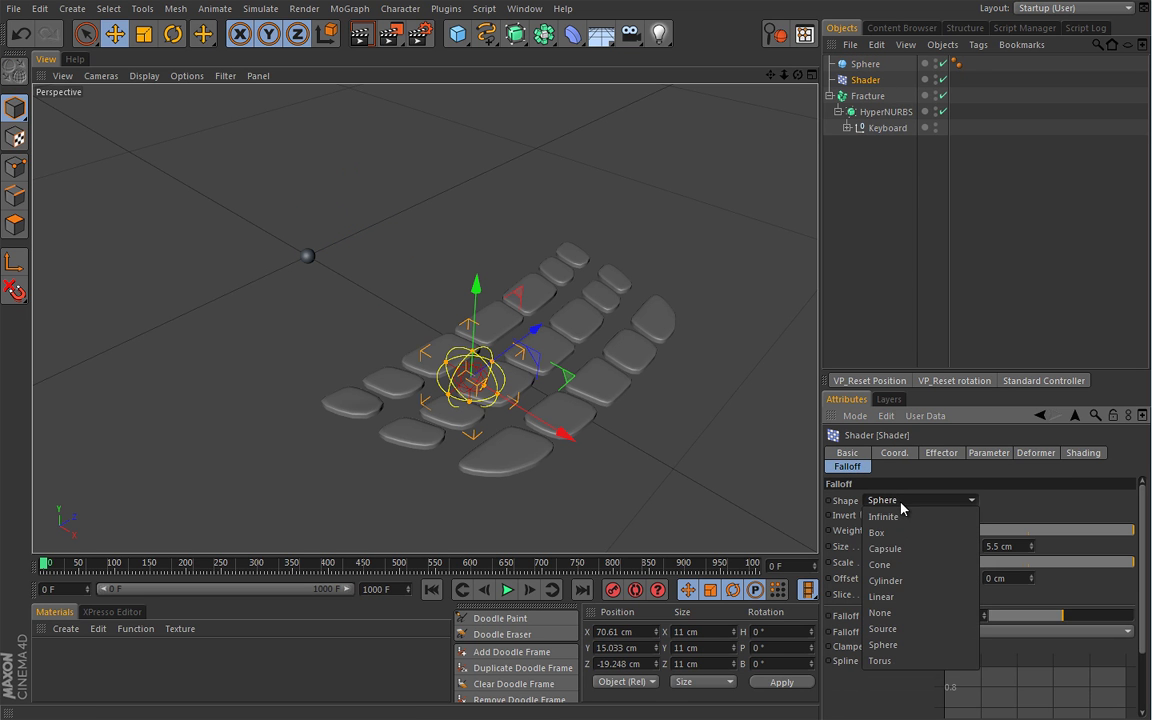
click(895, 630)
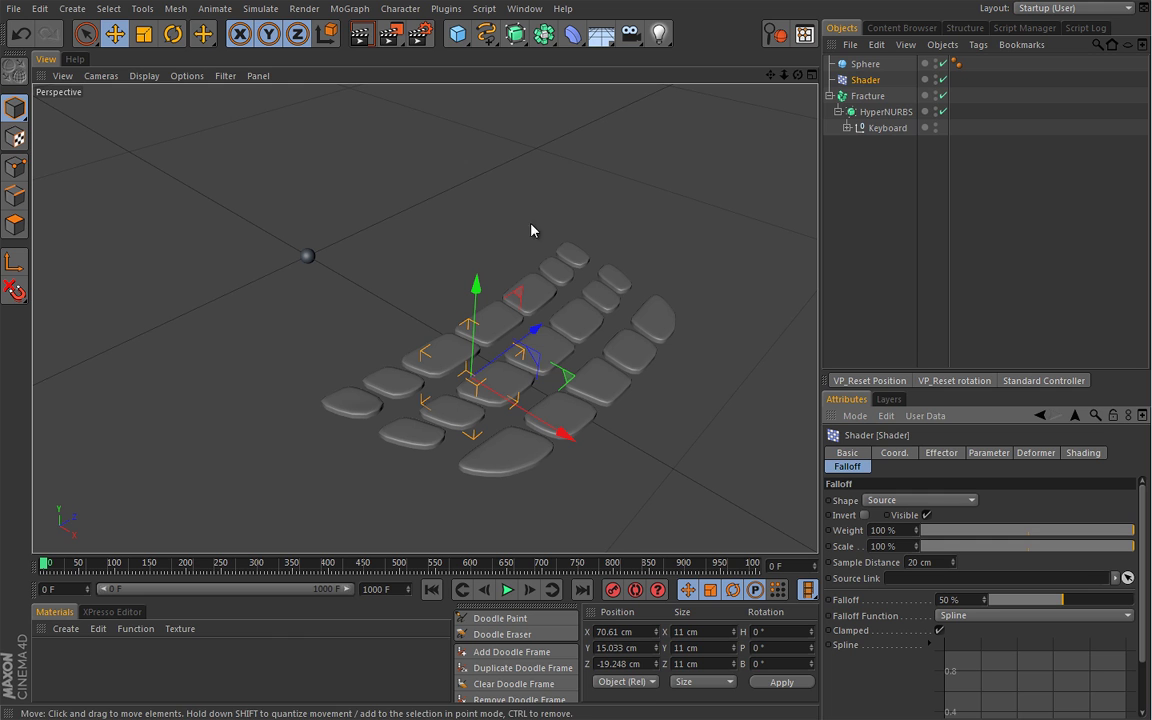
Step: Add a MoGraph Tracer that traces the sphere, and start the timeline playback with the sphere selected
click(865, 65)
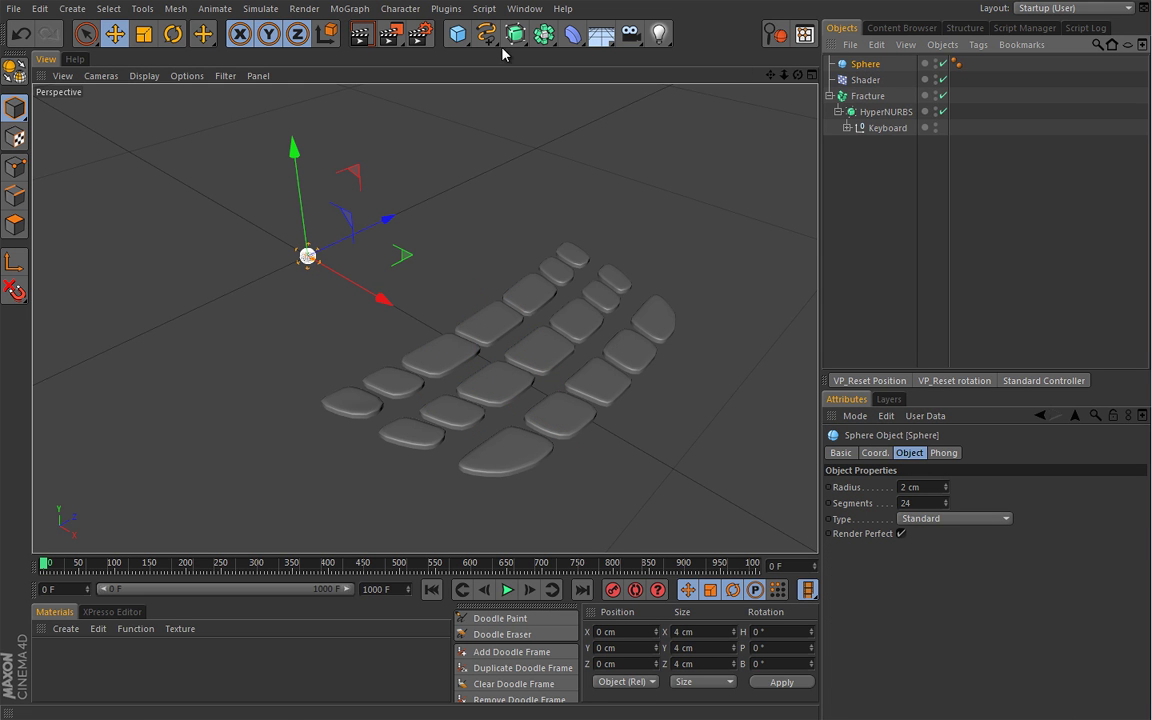
click(350, 9)
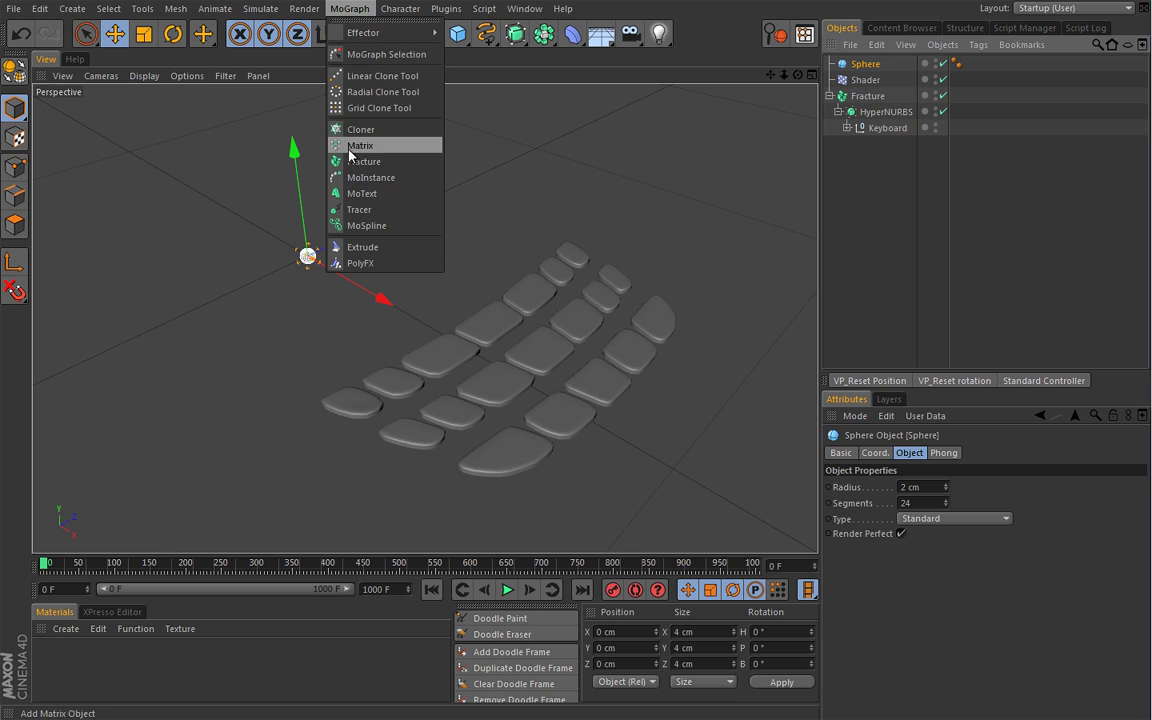
click(340, 190)
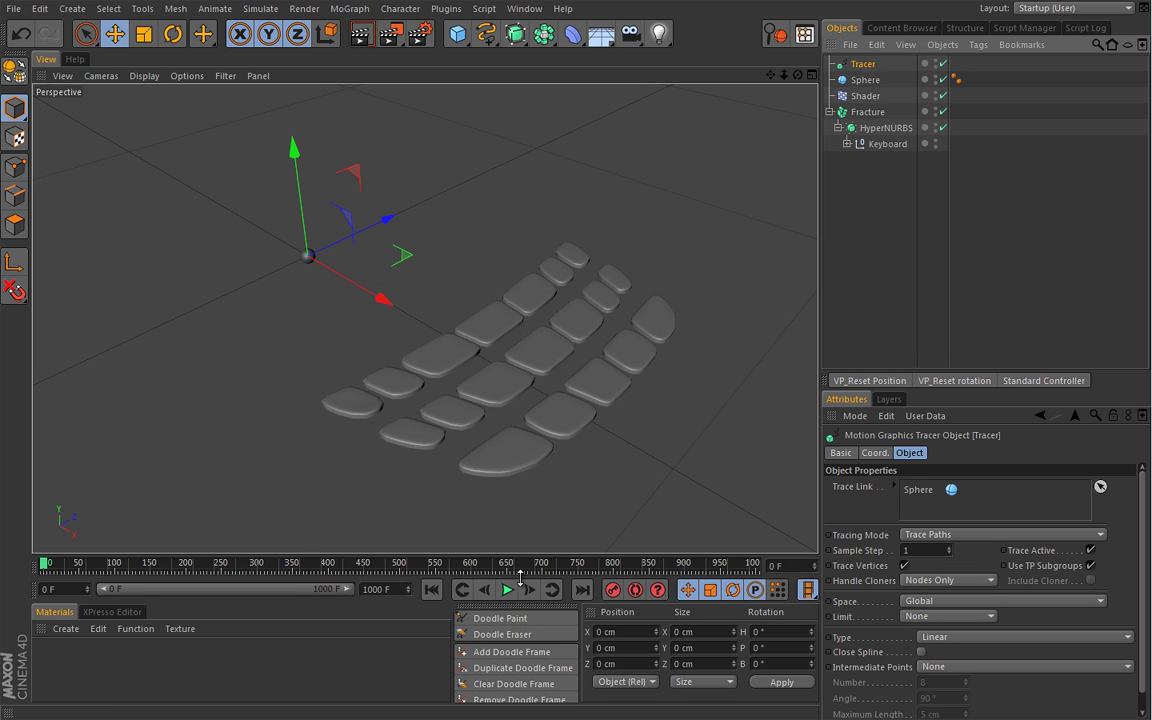
key(F8)
click(855, 80)
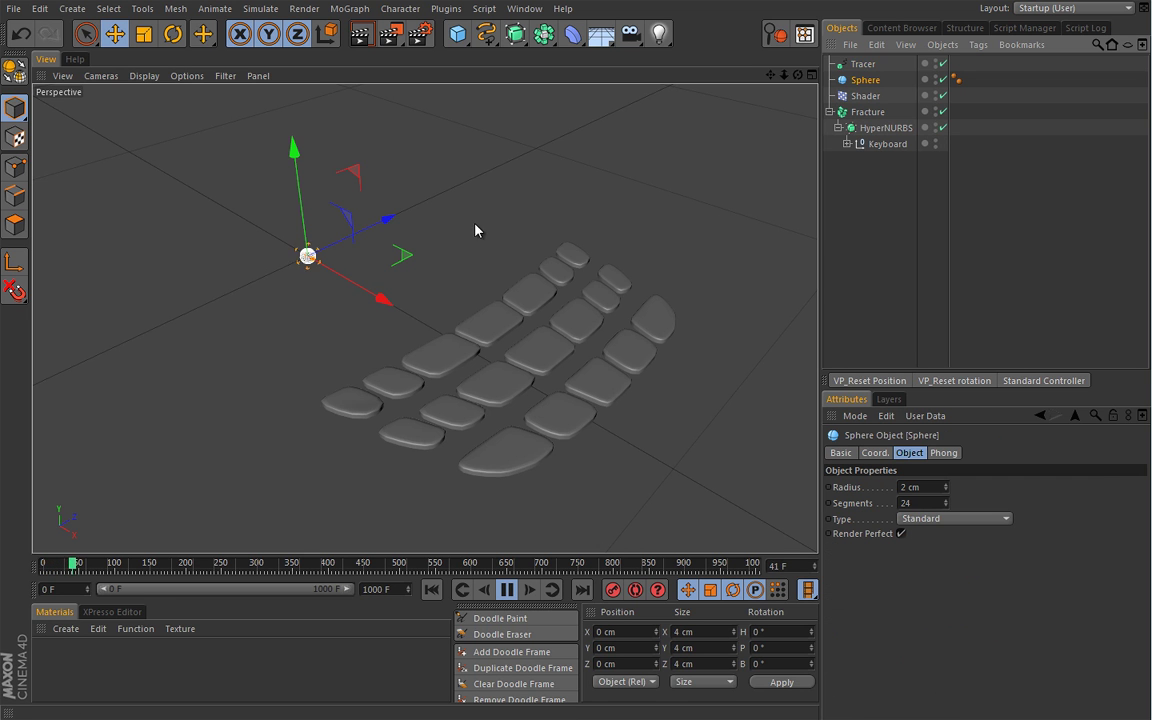
Step: Move the sphere around the viewport during playback to trace a path, and turn off Trace Vertices on the Tracer
mouse_move(476, 229)
mouse_down()
mouse_move(631, 202)
mouse_move(549, 140)
mouse_move(435, 169)
mouse_move(452, 270)
mouse_move(411, 339)
mouse_move(458, 347)
mouse_up()
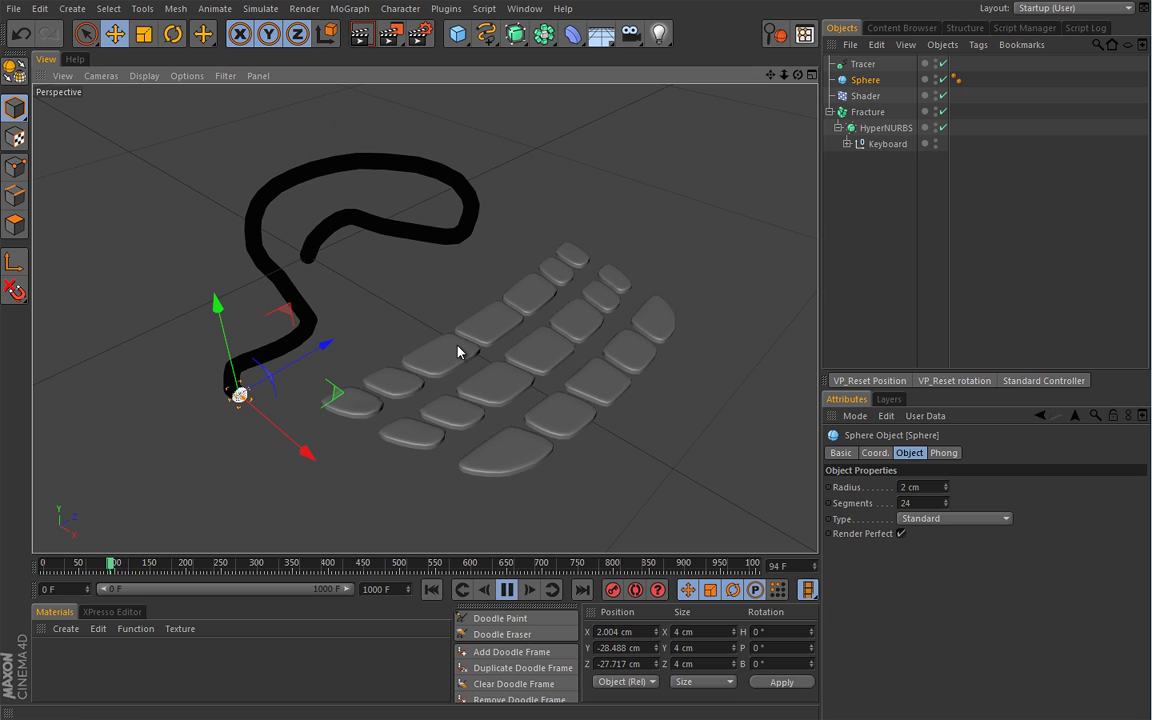
click(862, 64)
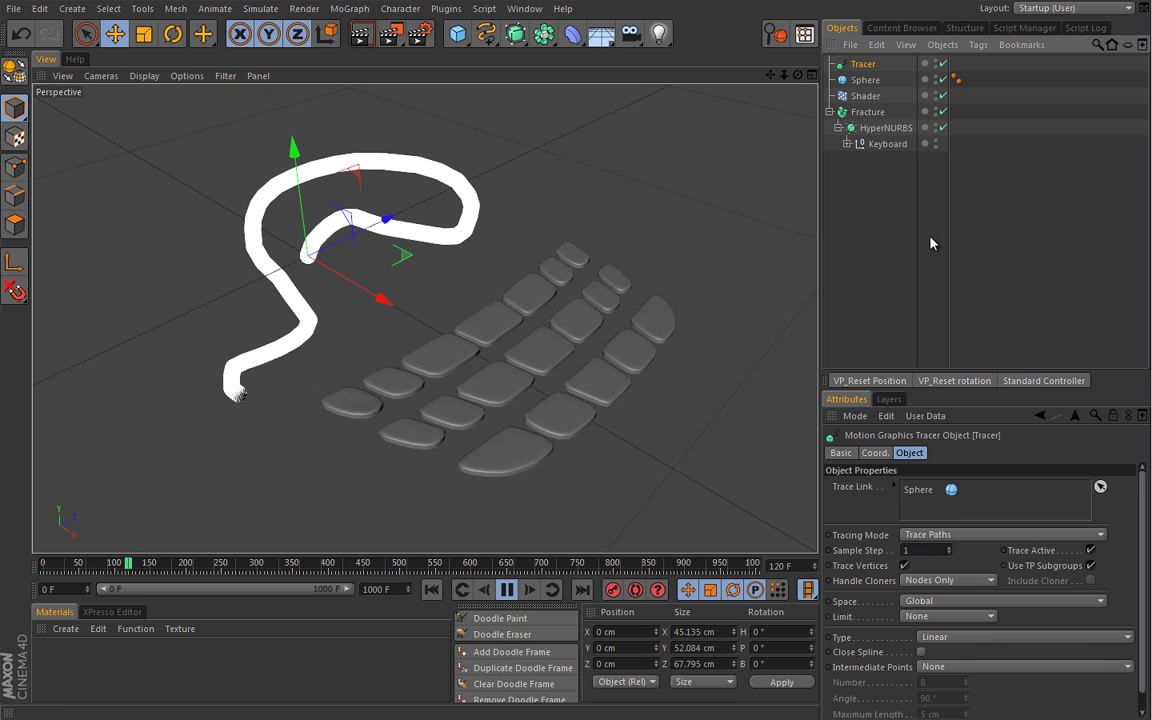
click(904, 565)
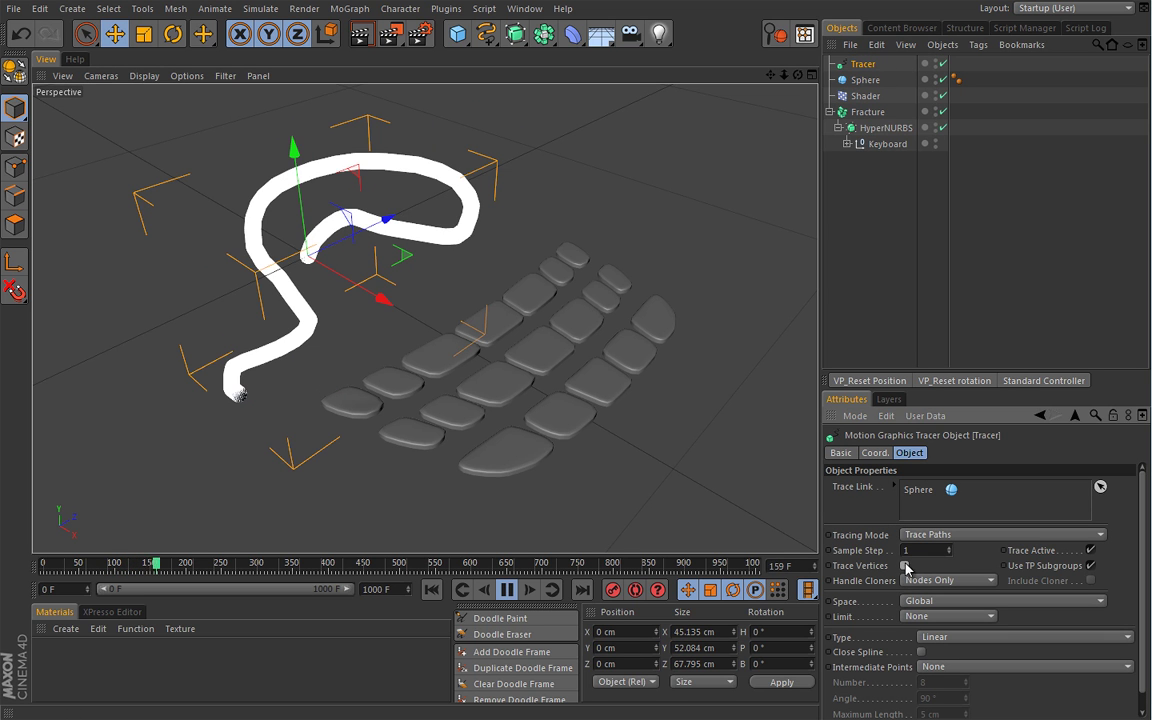
Step: Move the sphere again to test the Tracer path, reset its position to the origin, and stop and rewind the timeline to frame 0
click(865, 80)
mouse_move(586, 170)
mouse_down()
mouse_move(838, 39)
mouse_move(706, 45)
mouse_move(663, 26)
mouse_move(650, 35)
mouse_up()
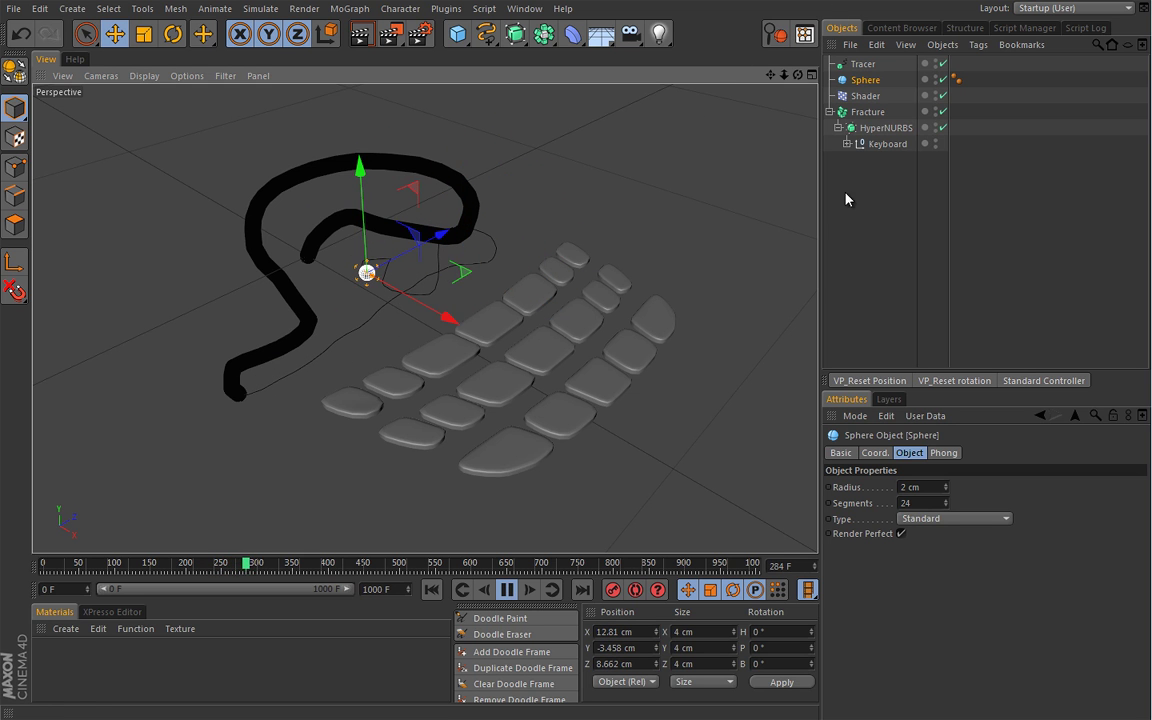
click(870, 380)
click(507, 590)
click(432, 590)
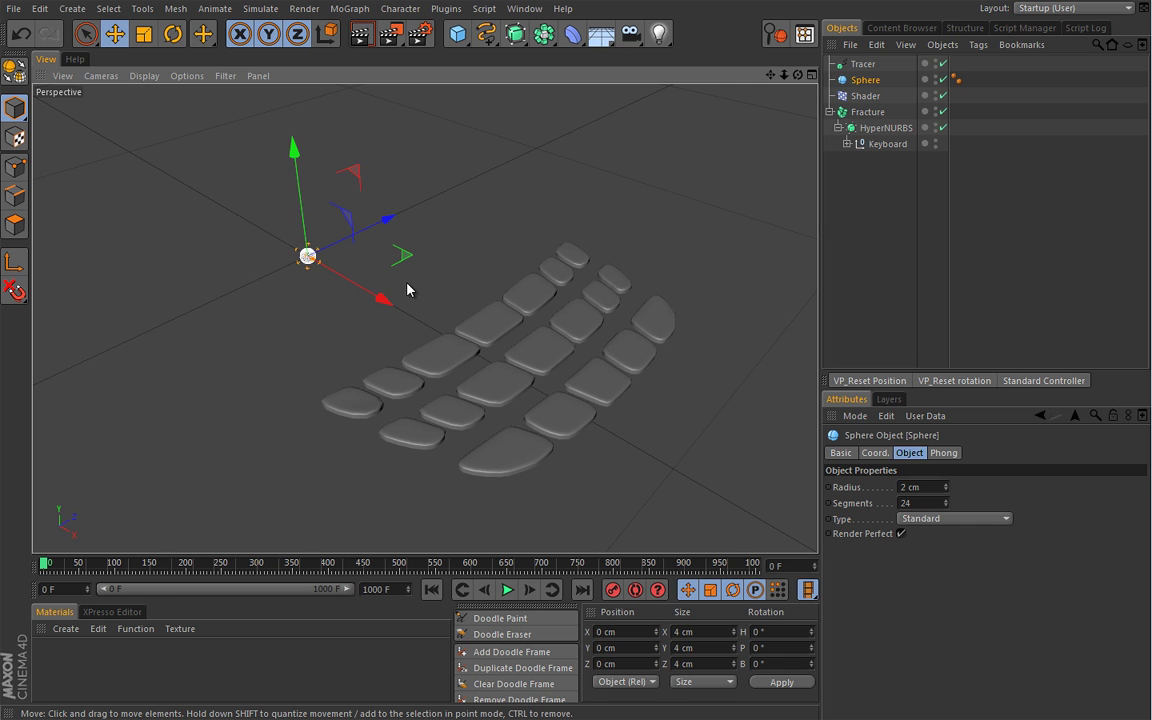
Step: Limit the Tracer's path From End with an amount of 10
click(858, 64)
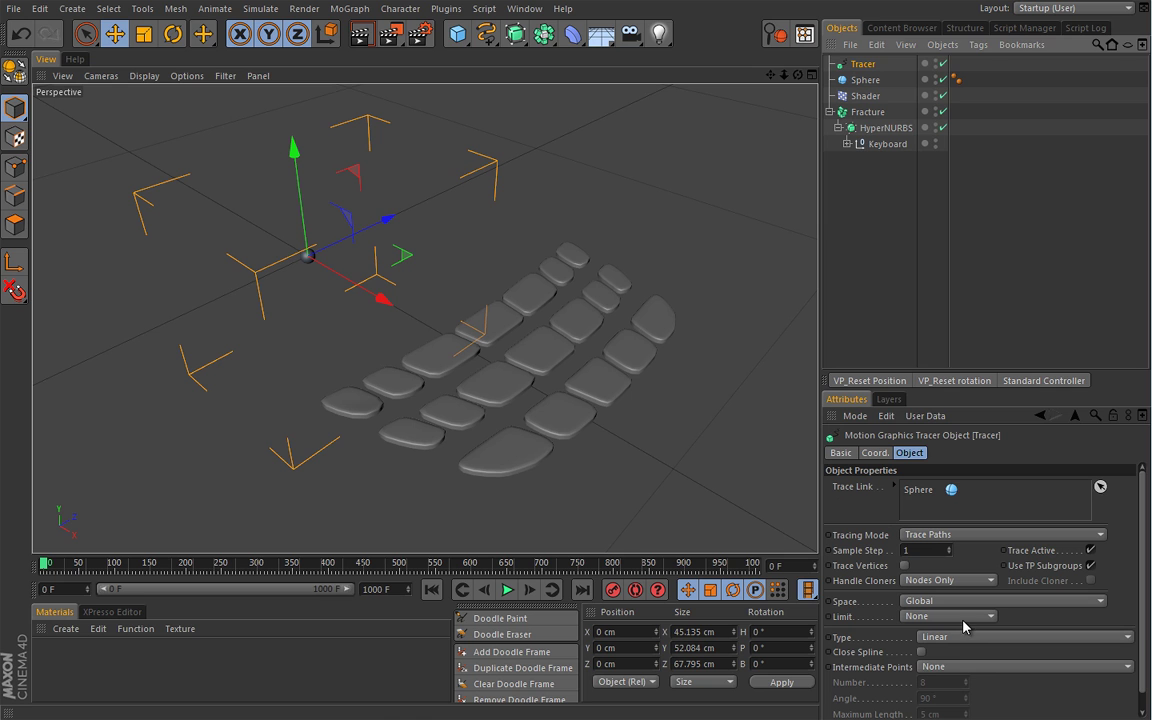
click(945, 617)
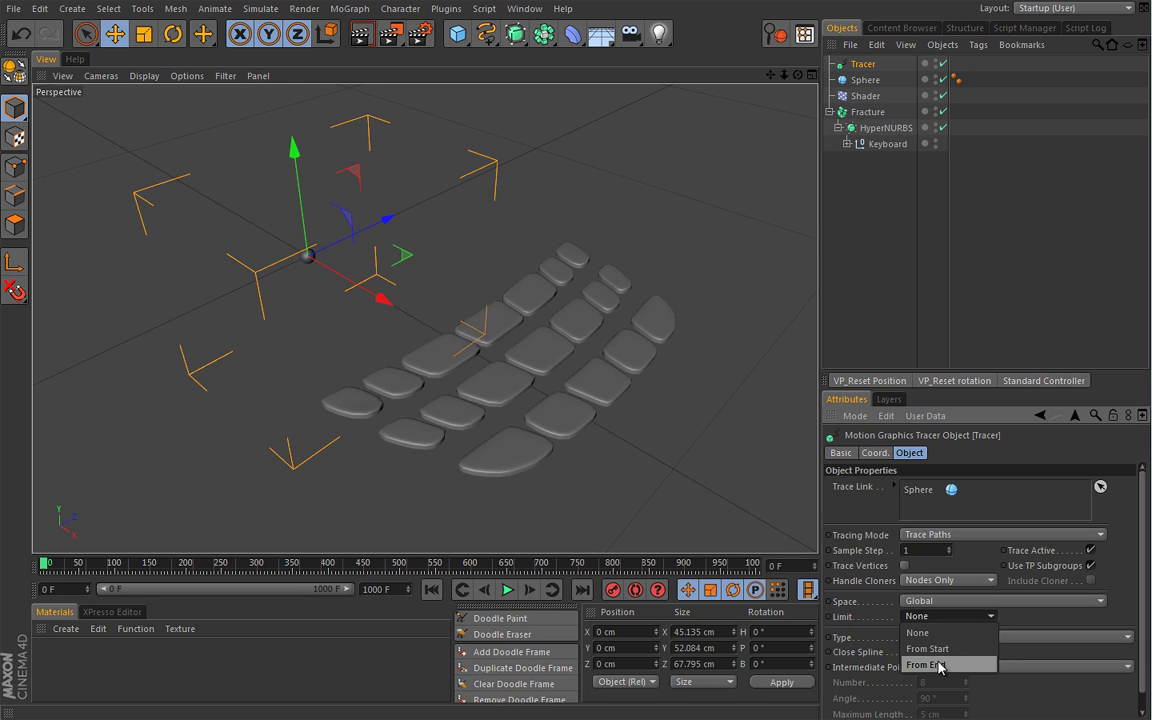
click(940, 665)
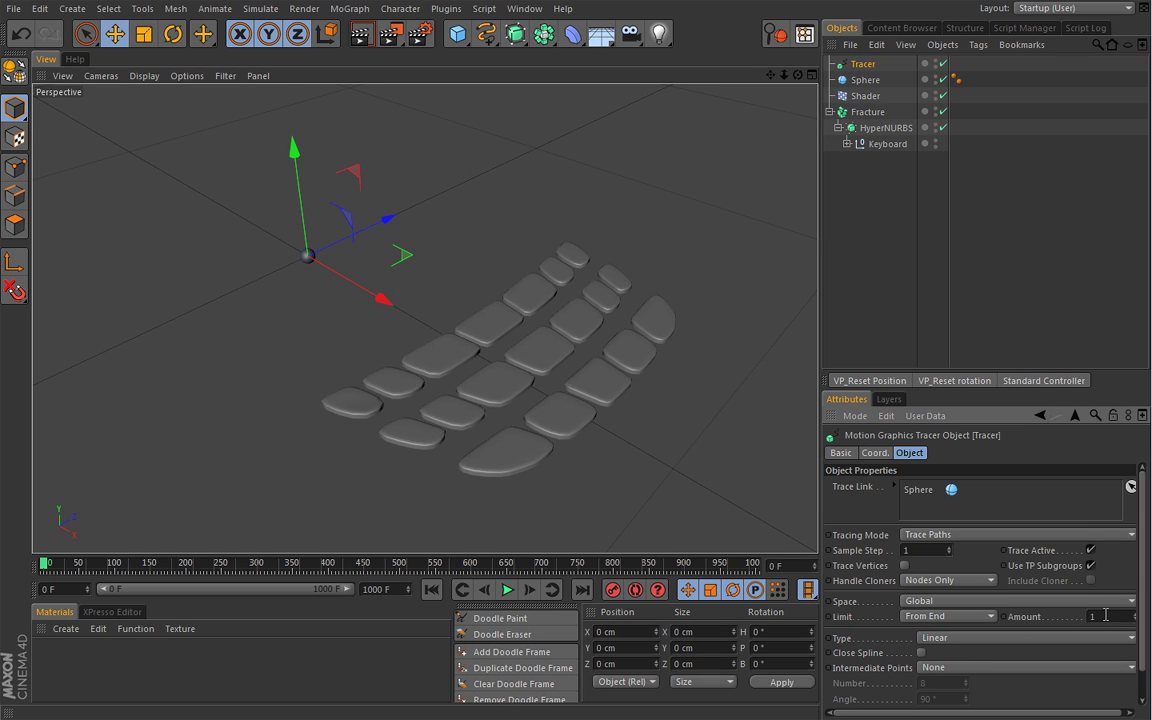
scroll(1120, 604, down, 1)
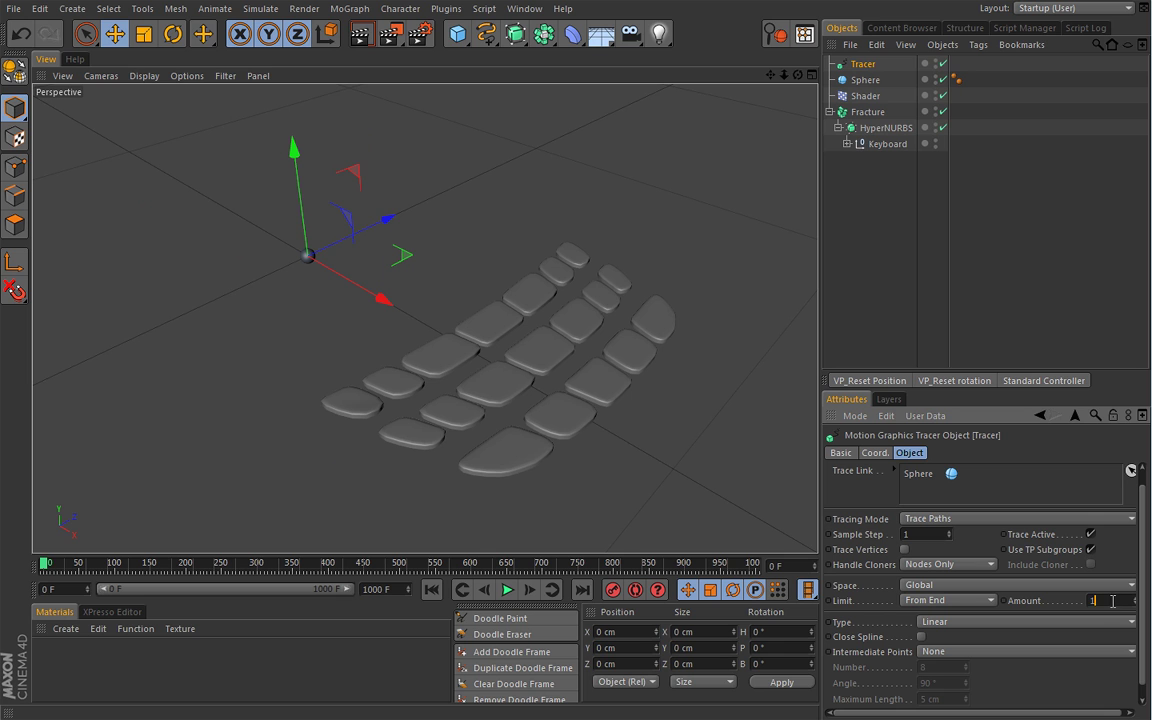
text(0)
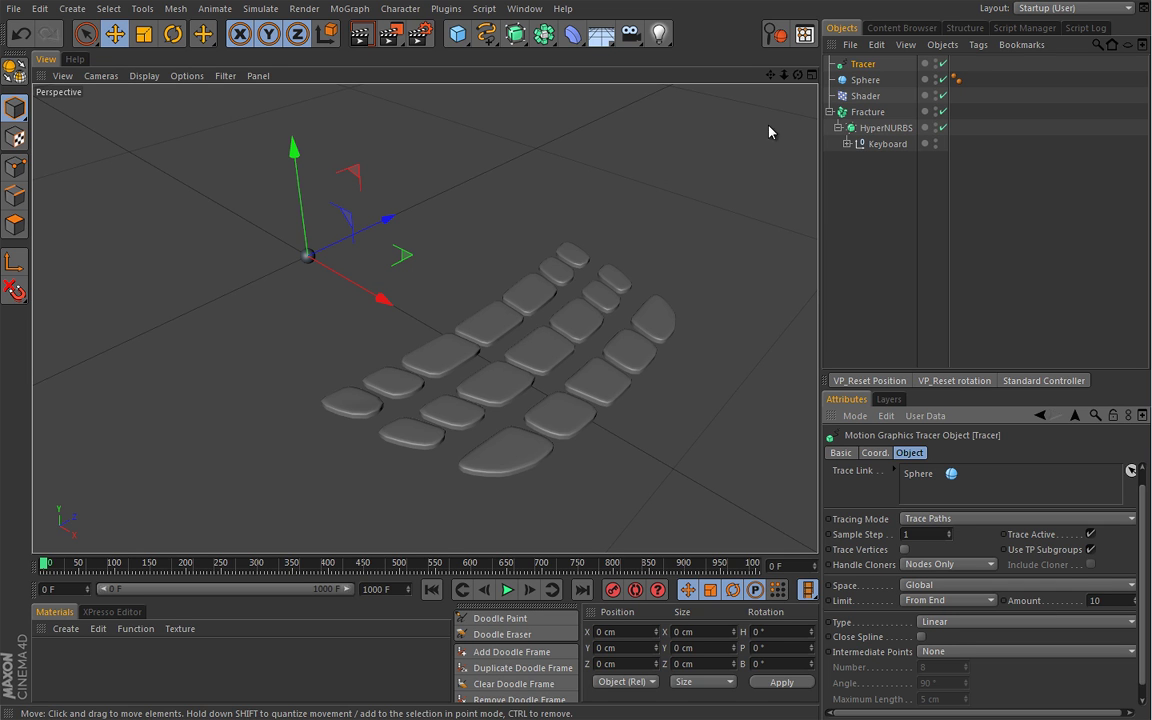
Step: Set the Shader effector's falloff sample distance to 5 cm and assign the Tracer as its source link
click(866, 96)
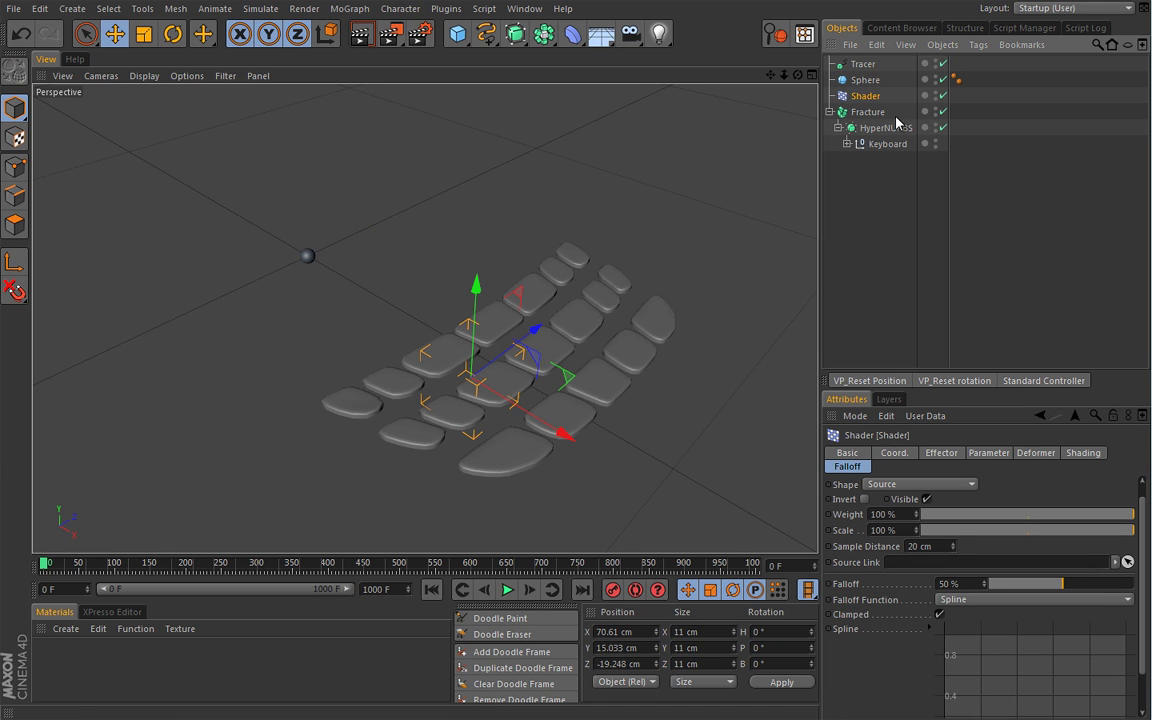
drag(781, 507, 1138, 583)
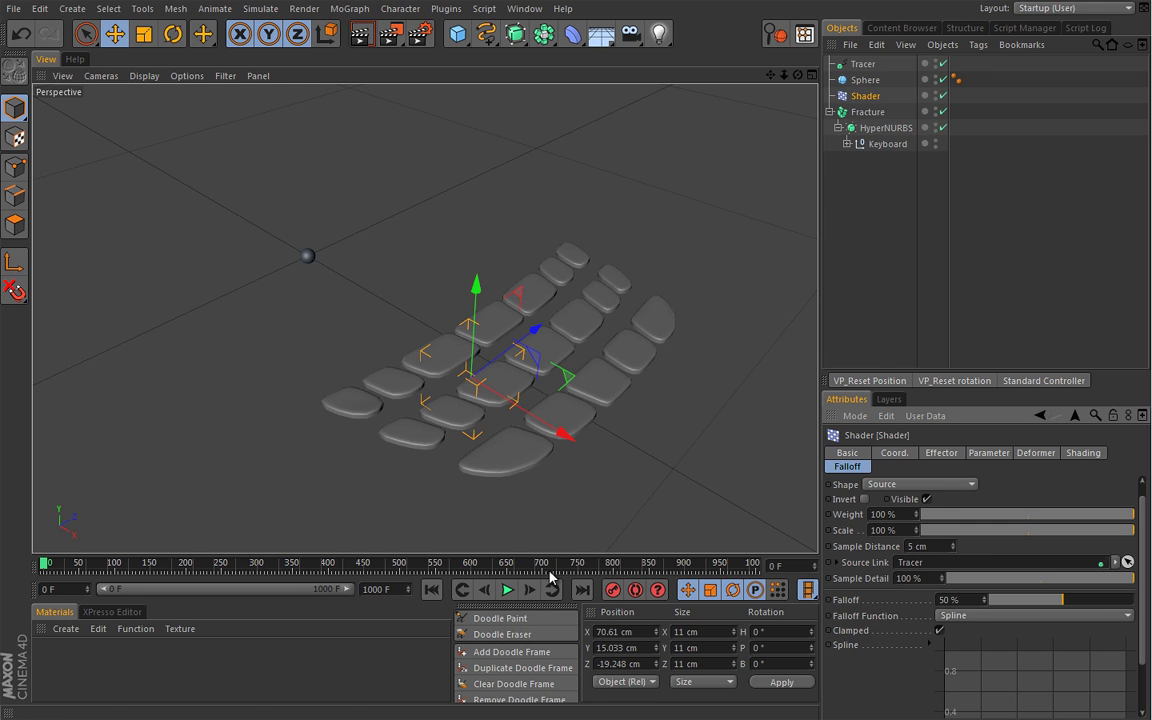
Step: Play the timeline and move the sphere over the keys to about X 88.2, Y 10.4, Z 4.9 cm to test the falloff
click(507, 590)
click(862, 64)
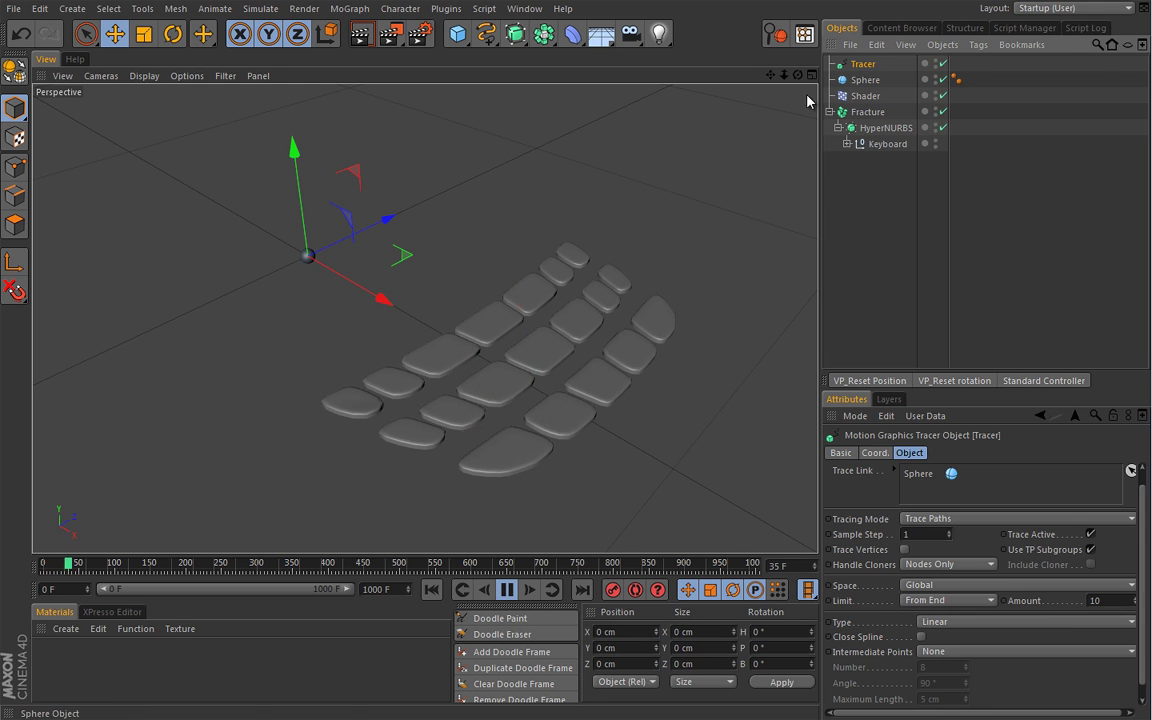
click(308, 256)
drag(385, 298, 462, 341)
mouse_move(452, 255)
mouse_down()
mouse_move(512, 188)
mouse_move(581, 177)
mouse_move(596, 204)
mouse_move(525, 186)
mouse_move(460, 188)
mouse_move(496, 204)
mouse_move(537, 172)
mouse_move(546, 196)
mouse_move(515, 222)
mouse_move(512, 302)
mouse_up()
drag(527, 391, 740, 468)
drag(650, 360, 662, 256)
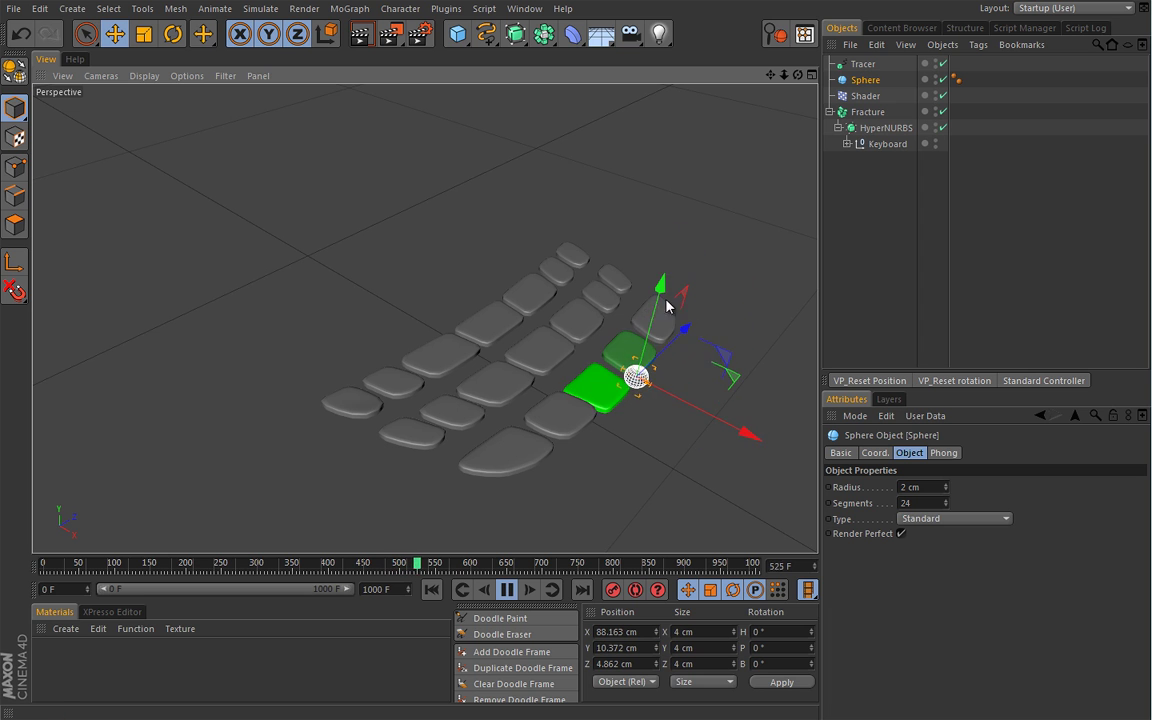
Step: Move the sphere back across the keys to about X 59.3, Z 0.4 cm, and stop and rewind the timeline
drag(757, 435, 650, 380)
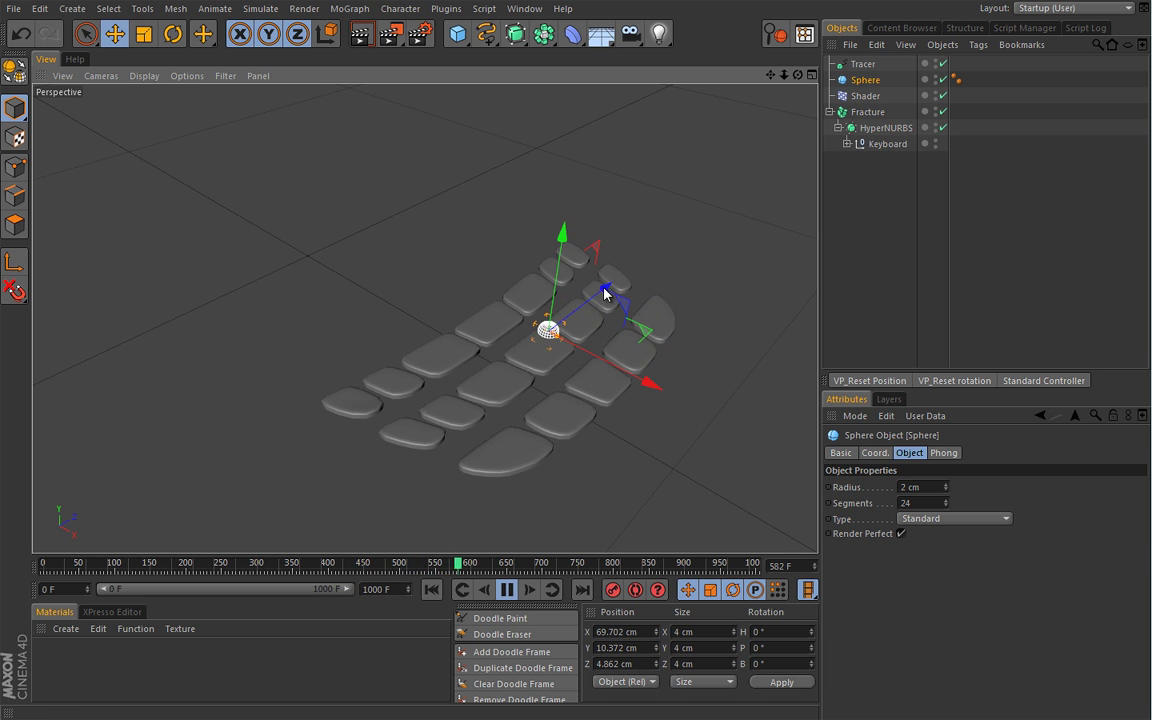
drag(609, 291, 640, 255)
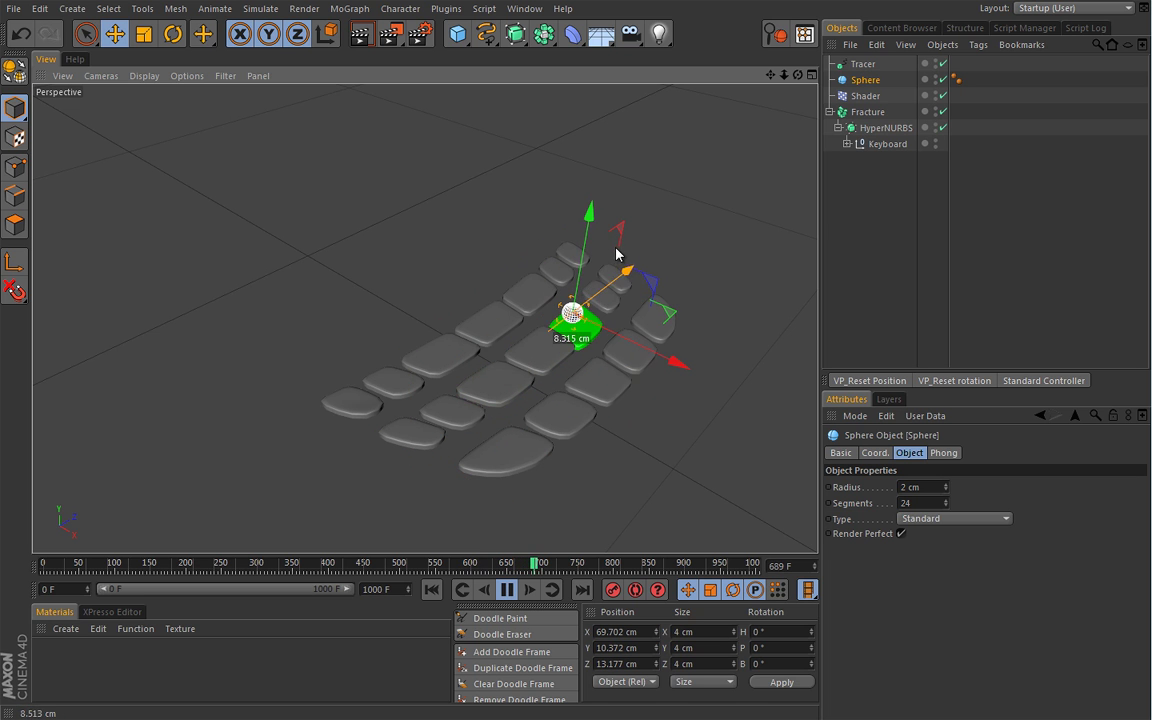
drag(670, 344, 631, 329)
drag(575, 262, 549, 313)
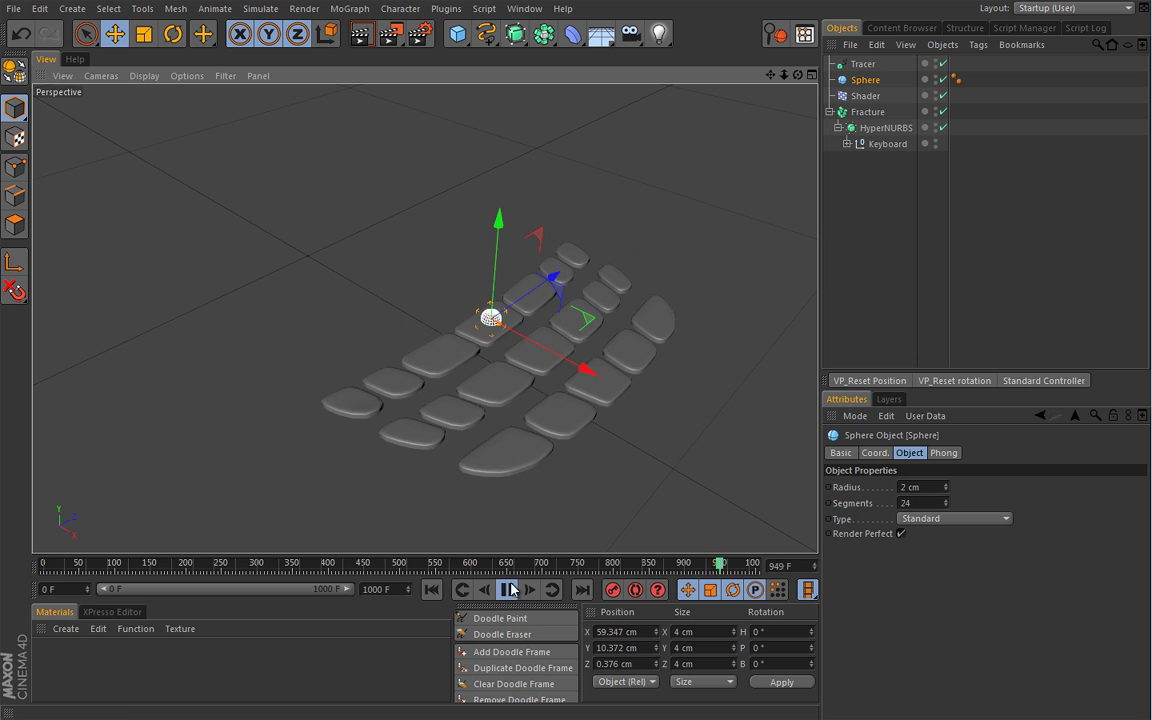
click(507, 589)
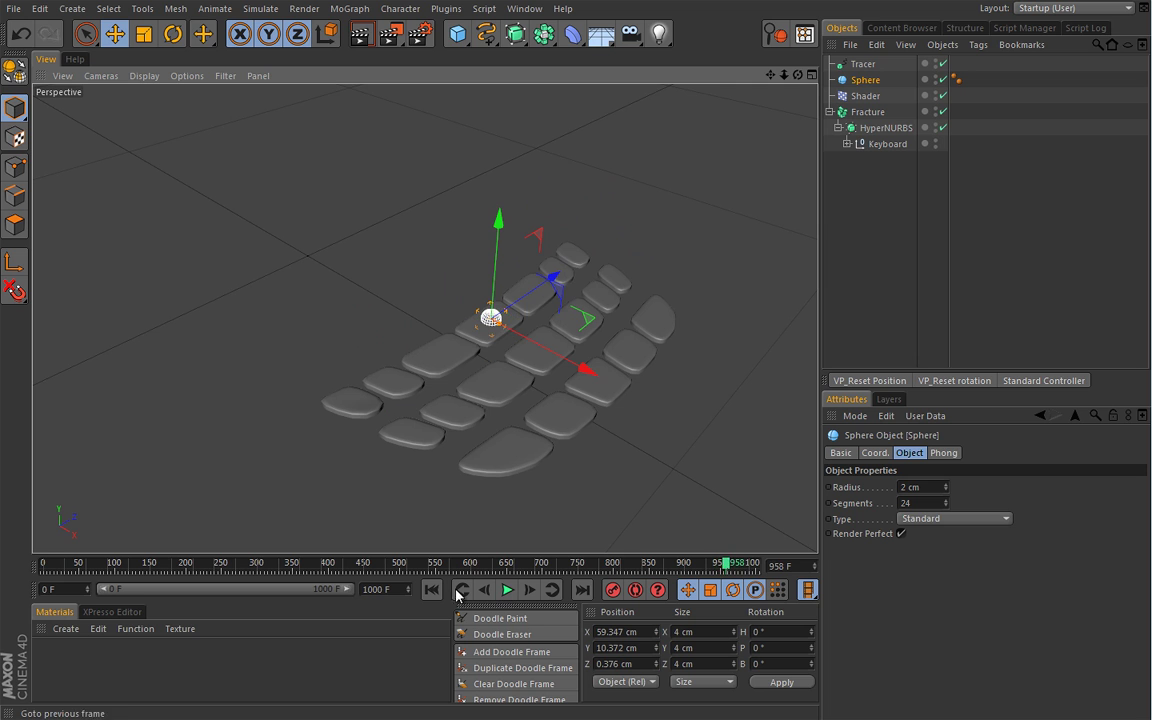
click(431, 589)
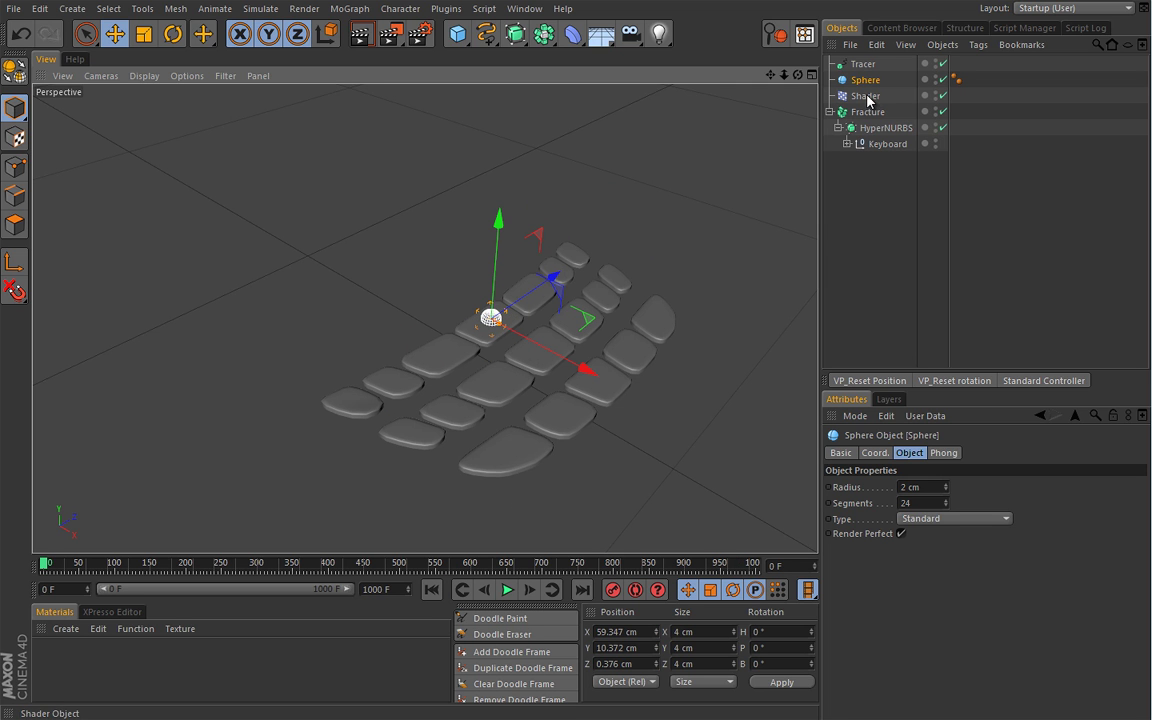
Step: Play the timeline and move the sphere across the key rows to about X 82.6, Y 13.3 cm
click(862, 63)
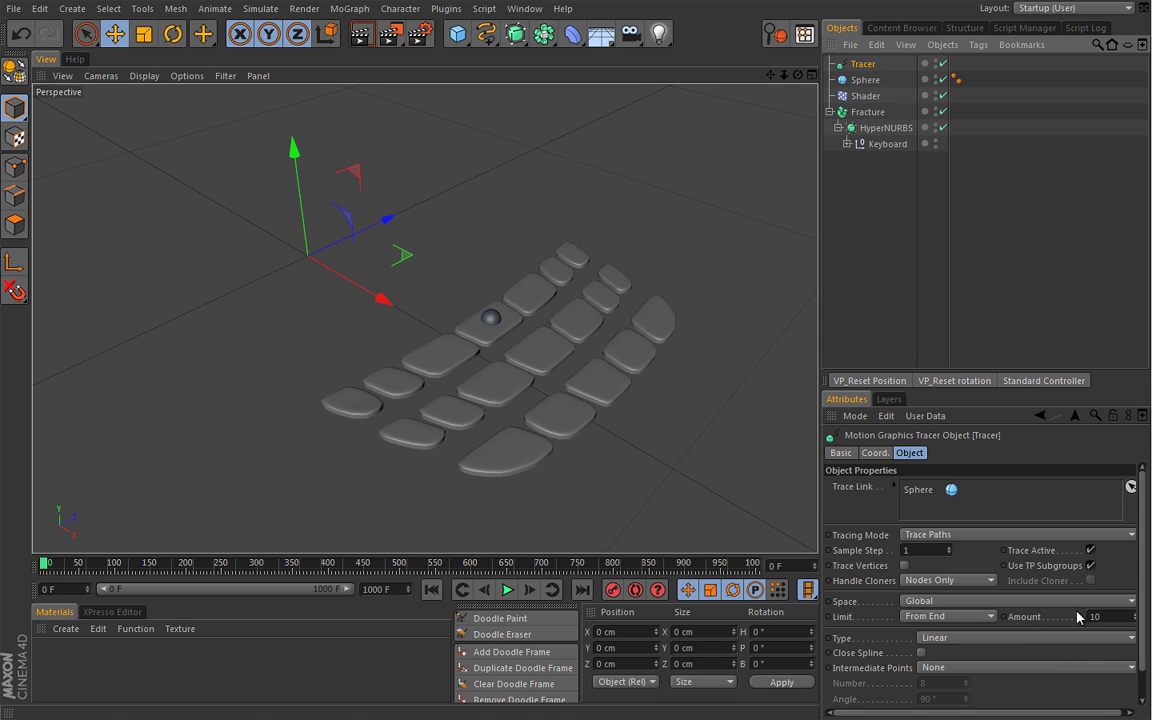
click(491, 319)
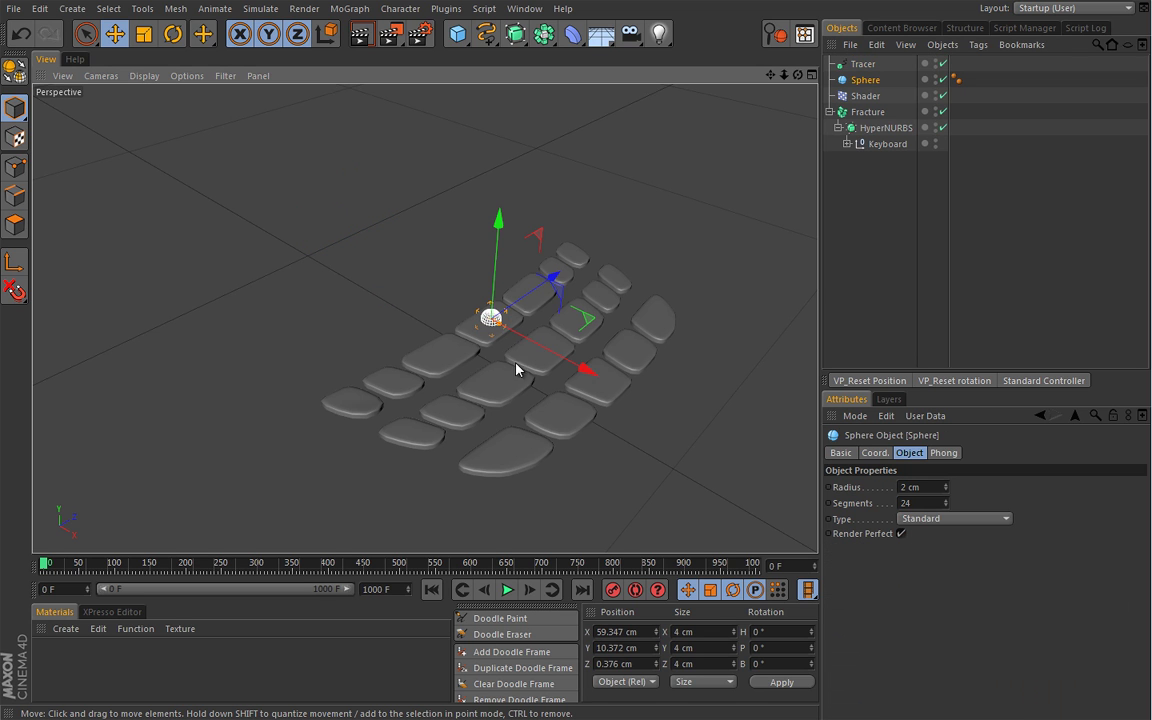
key(F8)
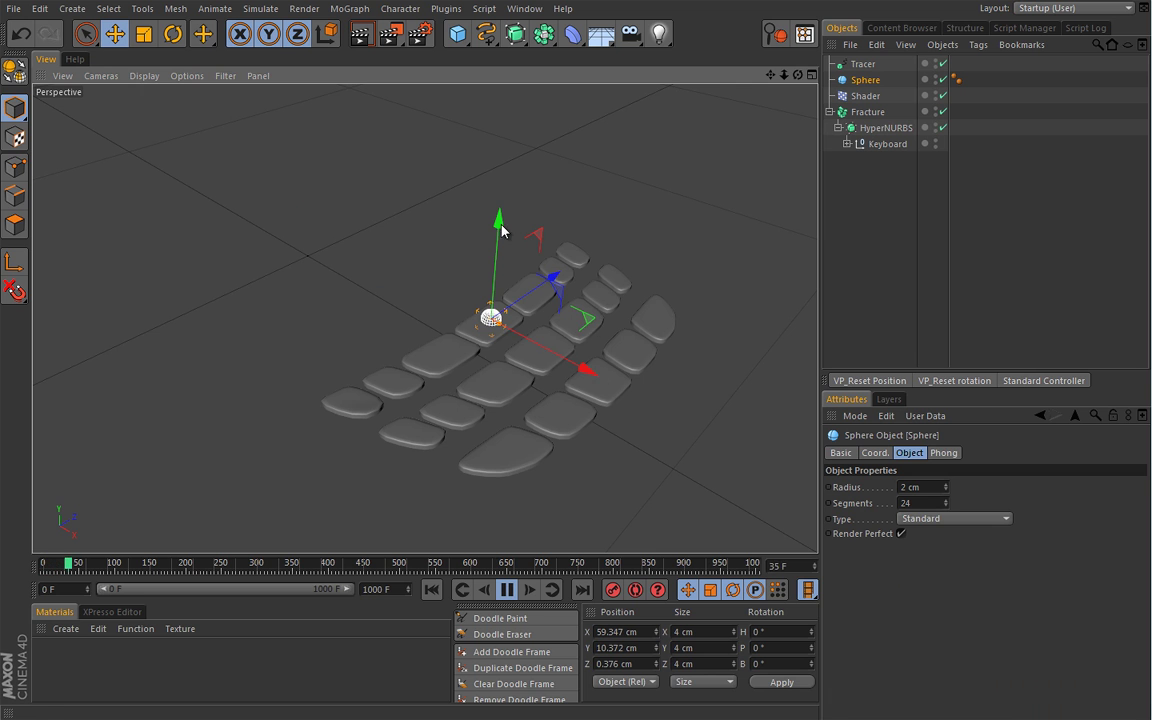
drag(581, 365, 700, 412)
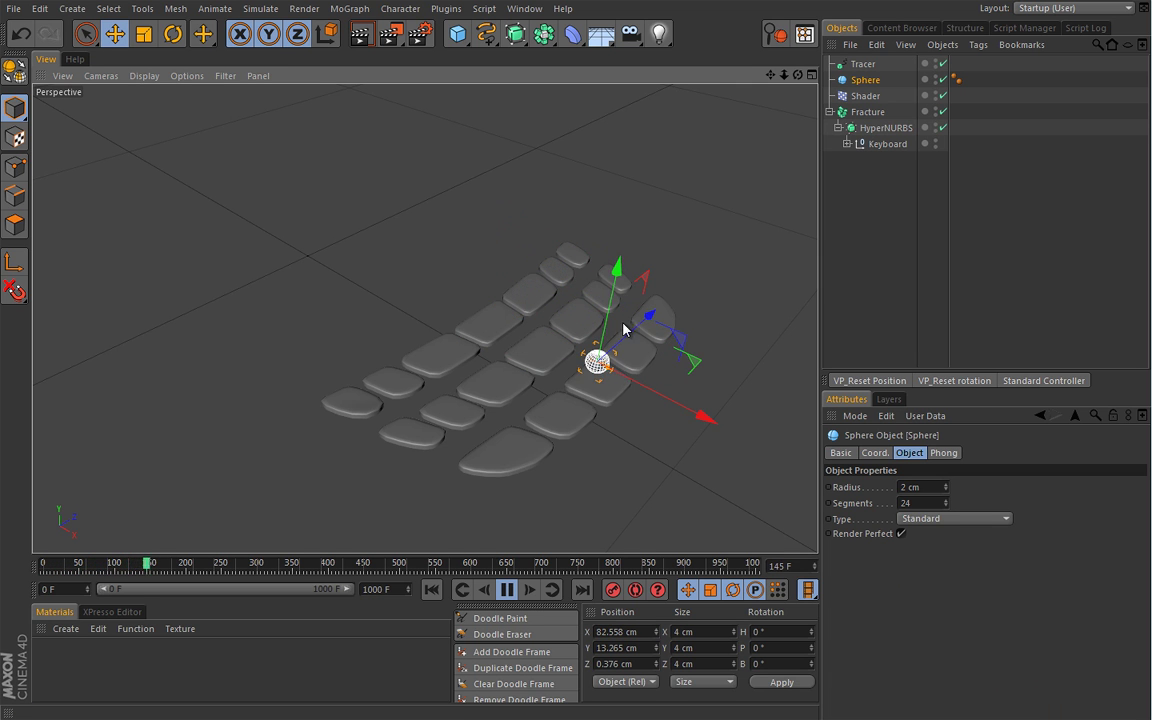
Step: Set the Tracer's limit amount to 20 and test it by moving the sphere to about X 70.2, Z -2.8 cm
click(862, 63)
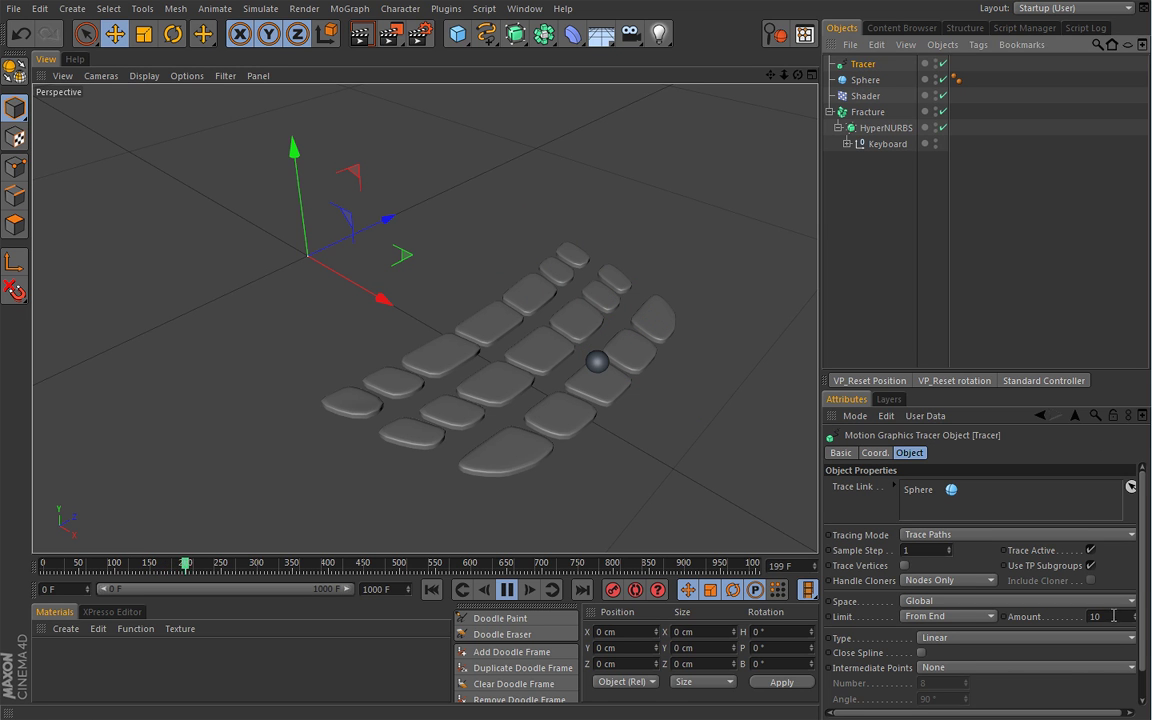
drag(1113, 616, 1081, 618)
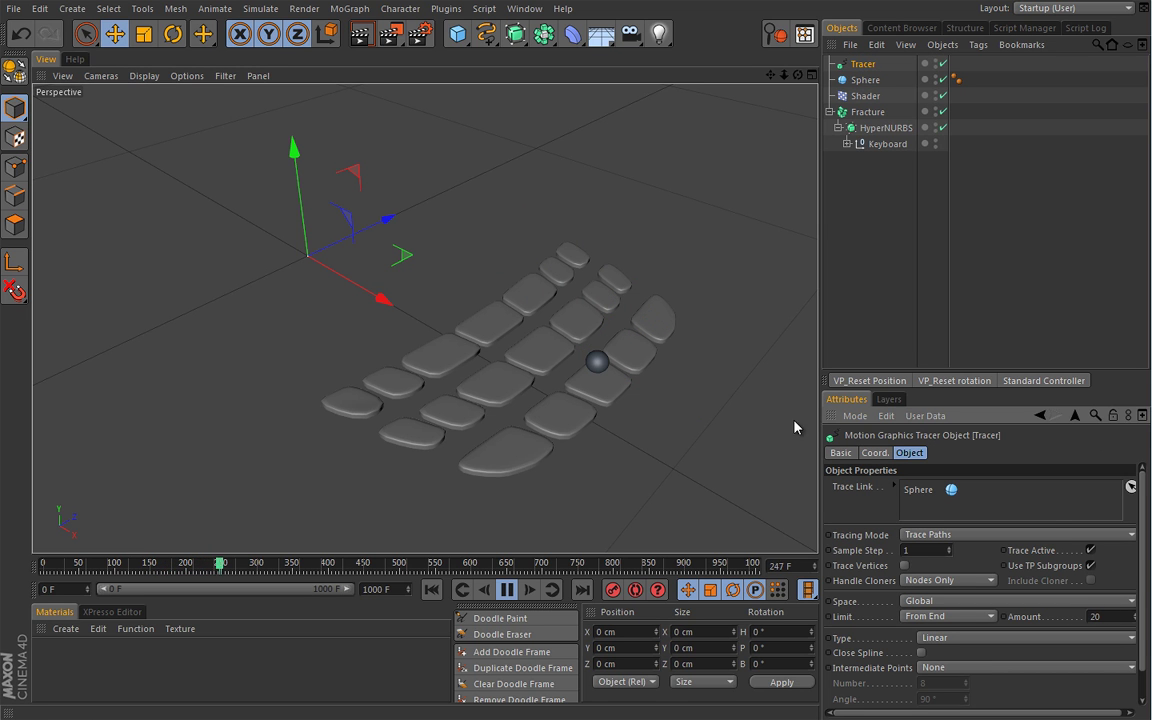
click(597, 360)
drag(699, 416, 630, 384)
mouse_move(597, 290)
mouse_down()
mouse_move(519, 357)
mouse_move(658, 267)
mouse_move(580, 339)
mouse_move(599, 329)
mouse_move(595, 292)
mouse_up()
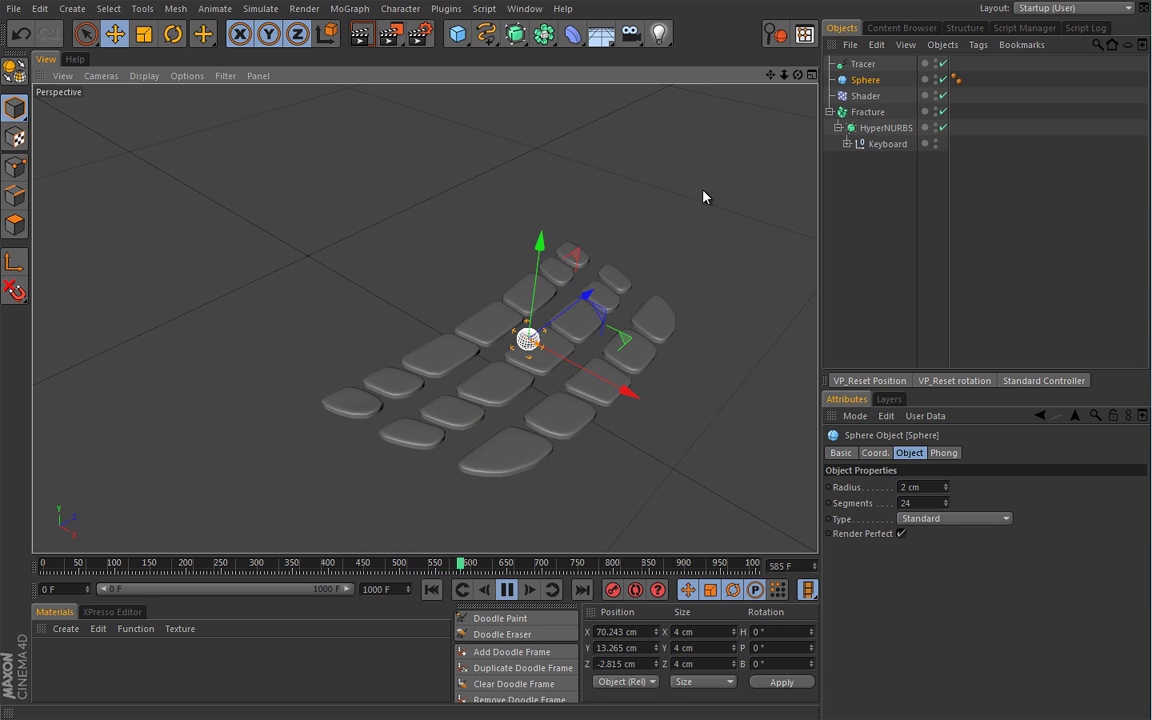
Step: Set the Tracer's path limit to None
click(864, 65)
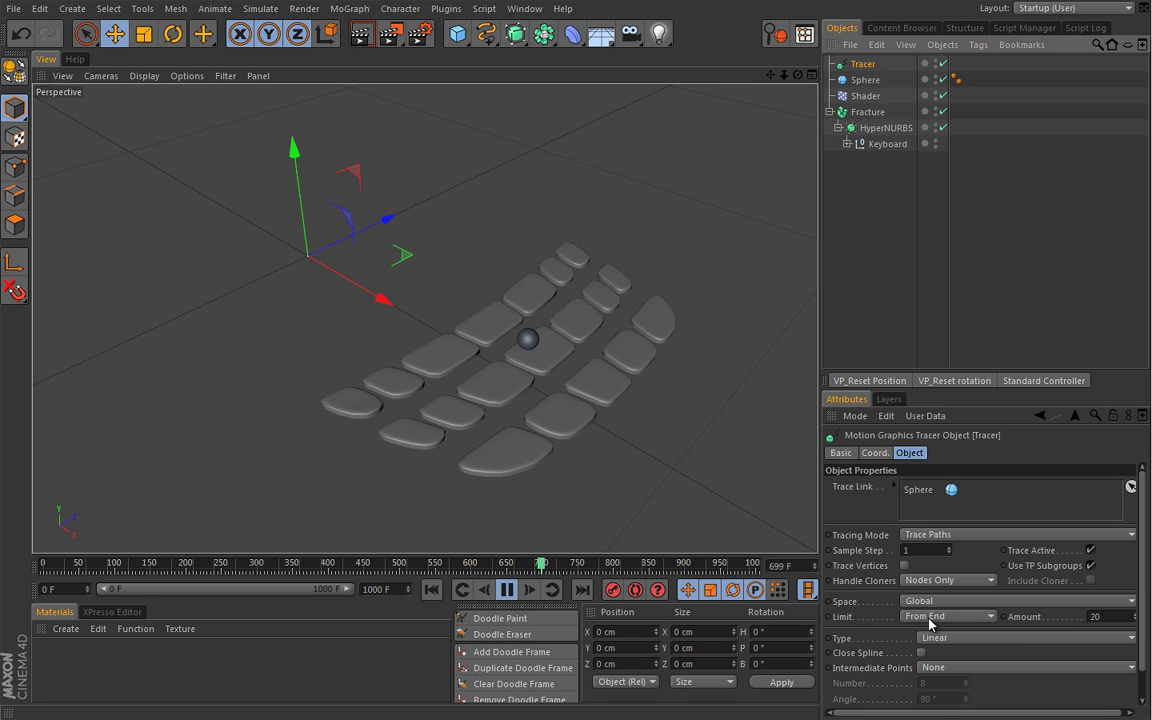
click(930, 616)
click(925, 632)
Step: Play from frame 0, sweep the sphere across the key rows to about X 59.9, Z -16.2 cm, and stop and rewind the timeline
click(866, 80)
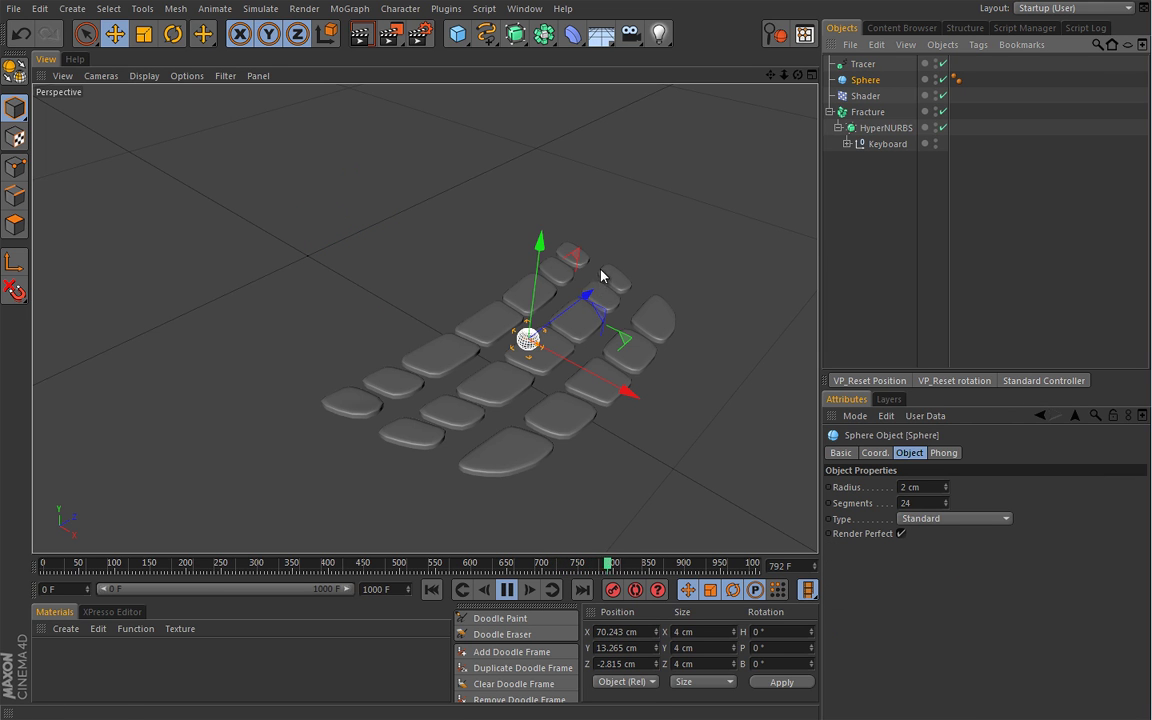
click(508, 590)
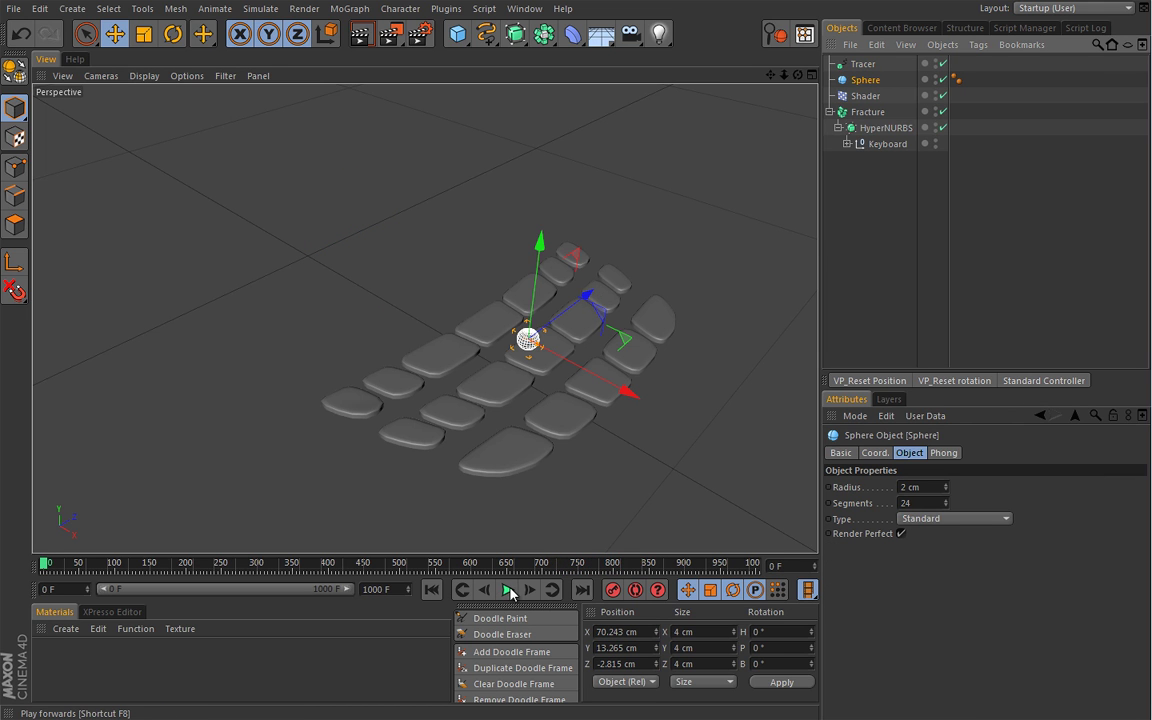
click(508, 590)
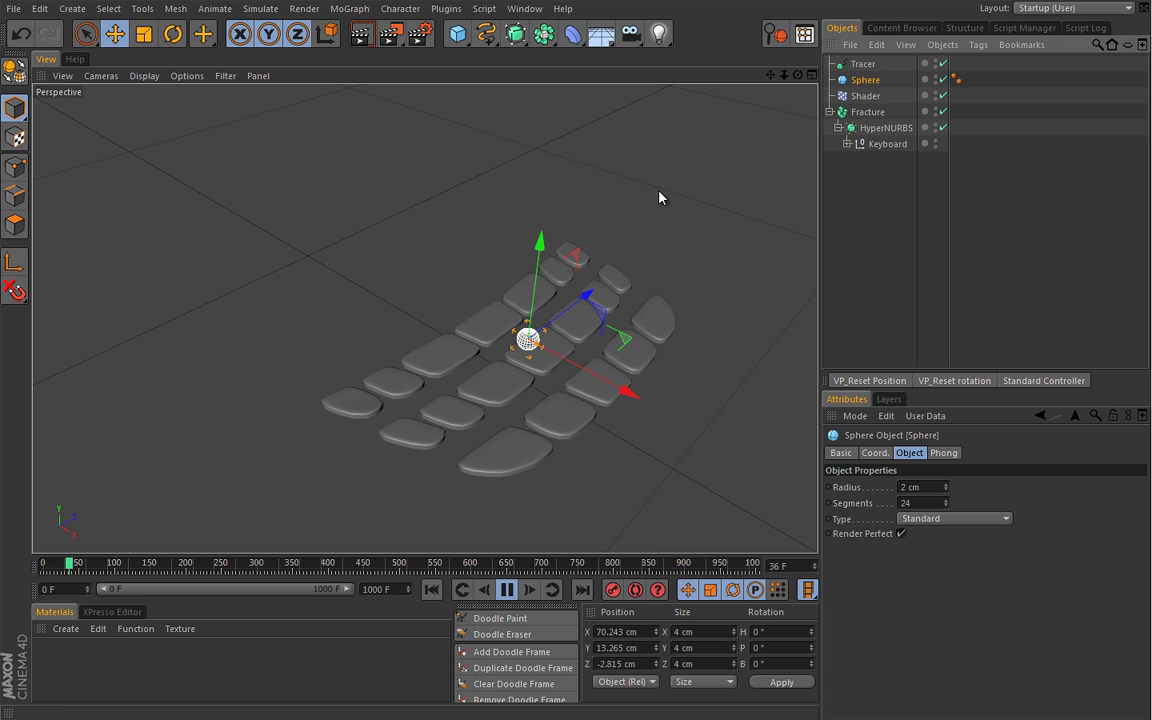
drag(590, 295, 527, 368)
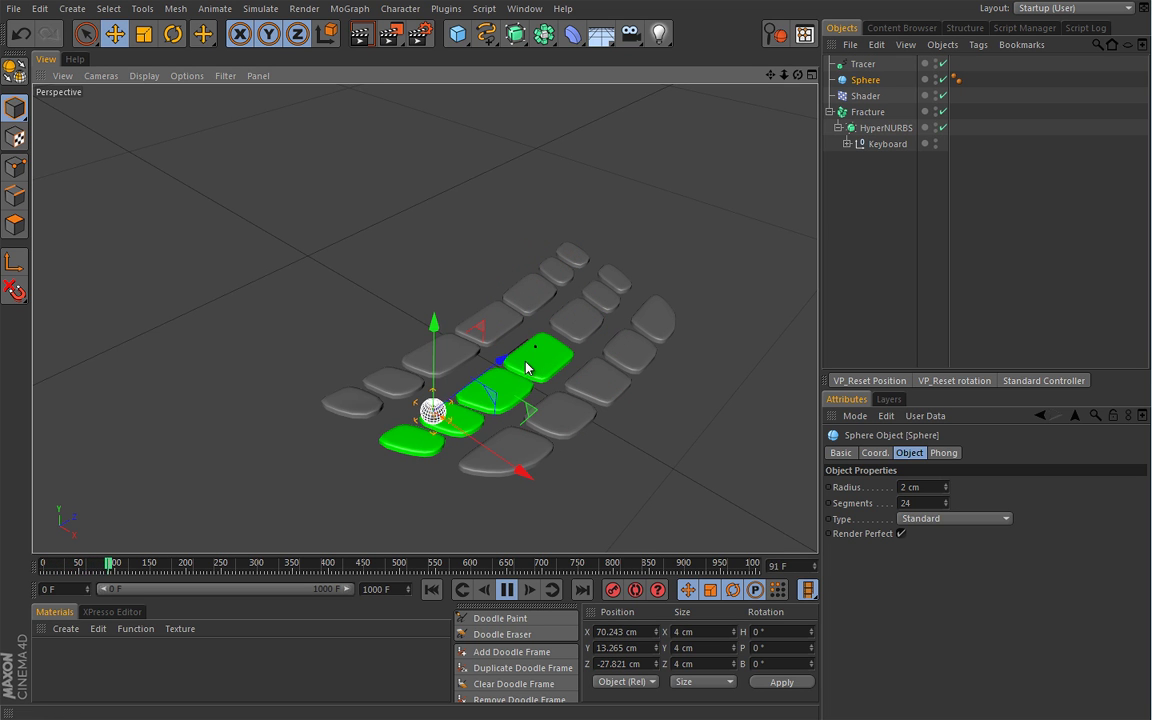
drag(518, 480, 643, 337)
drag(595, 240, 481, 314)
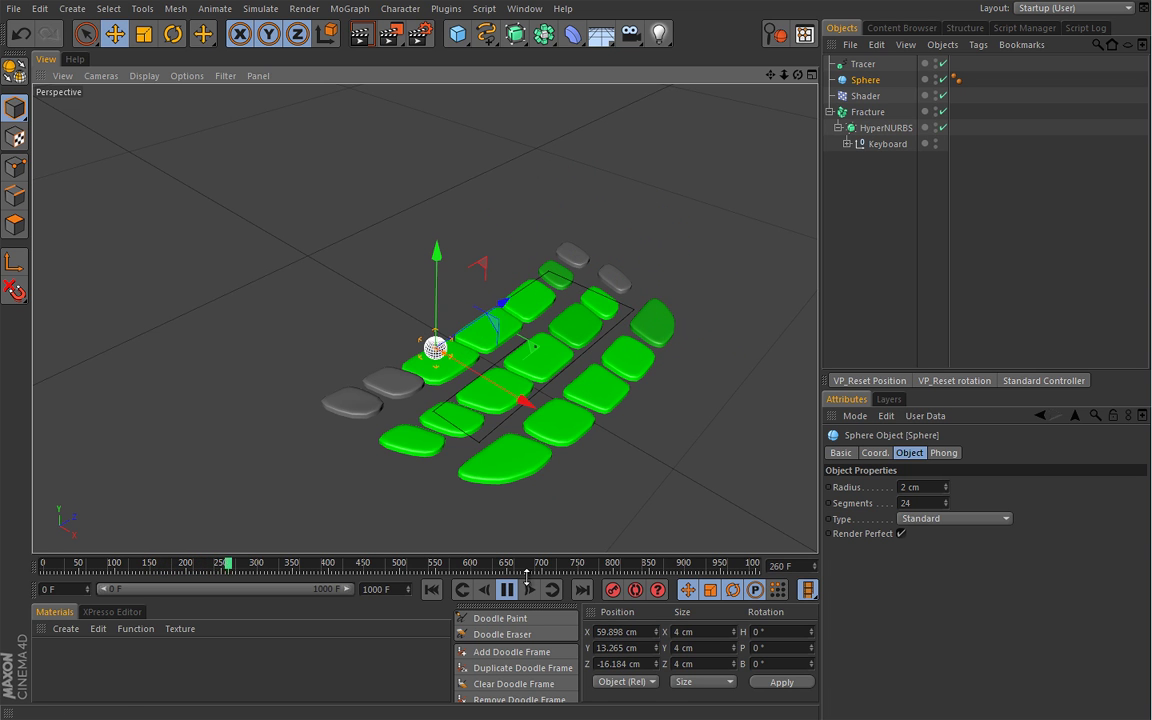
key(F8)
click(431, 589)
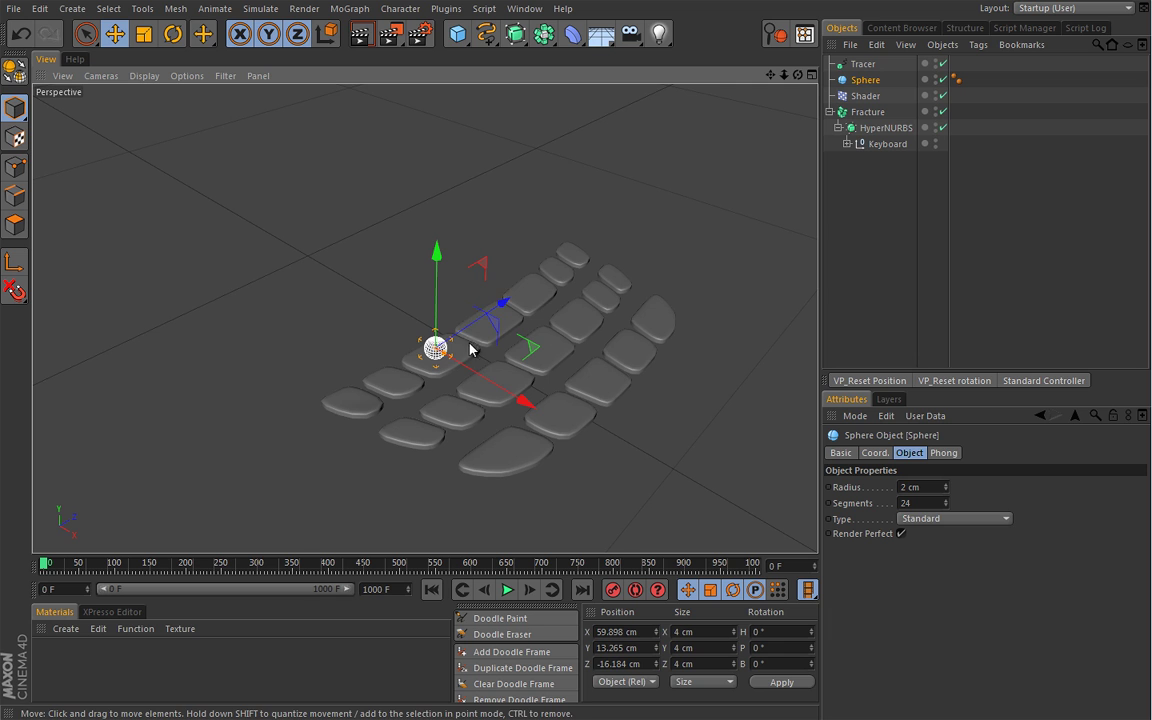